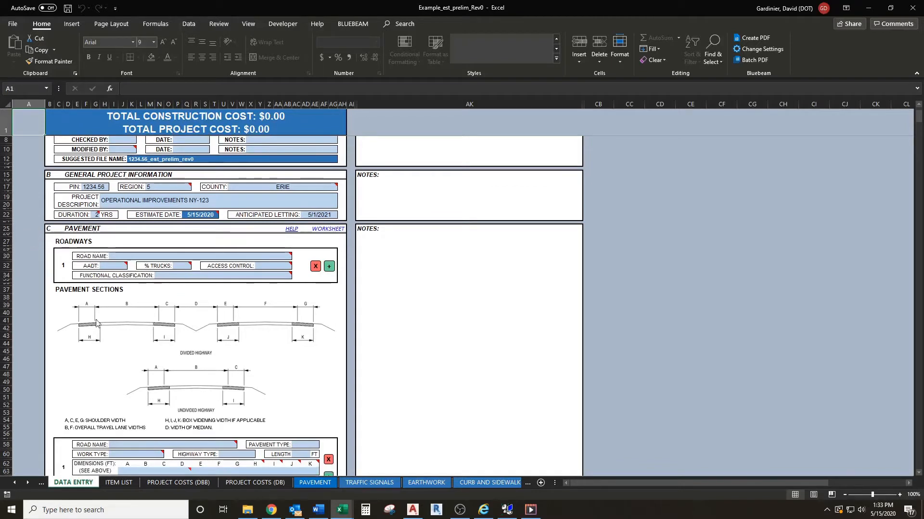
- Enter NY-123 as the road name of the first roadway in the Pavement section
scroll(129, 296, down, 2)
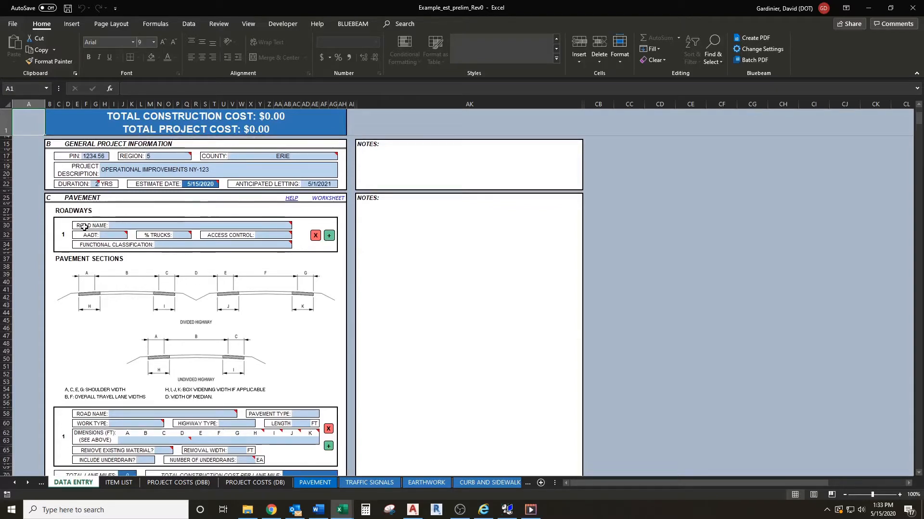
mouse_move(144, 226)
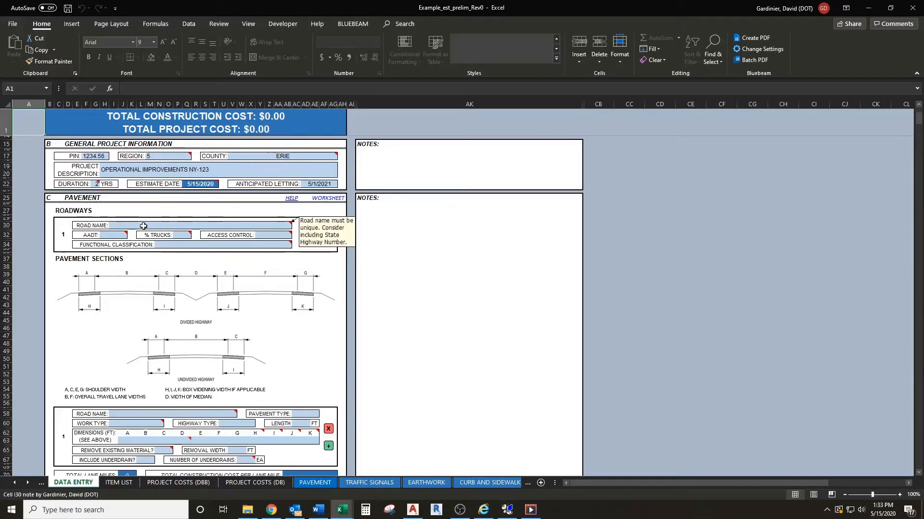
click(144, 226)
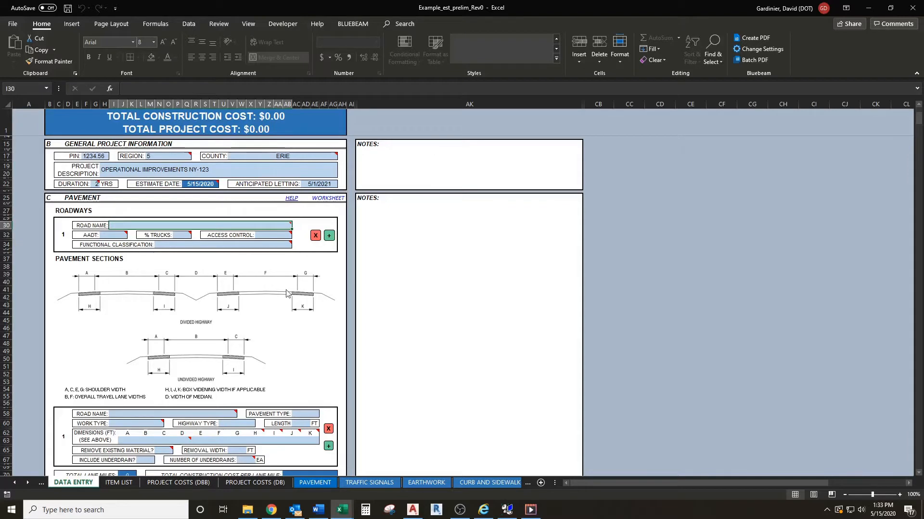
key(F2)
text(NY)
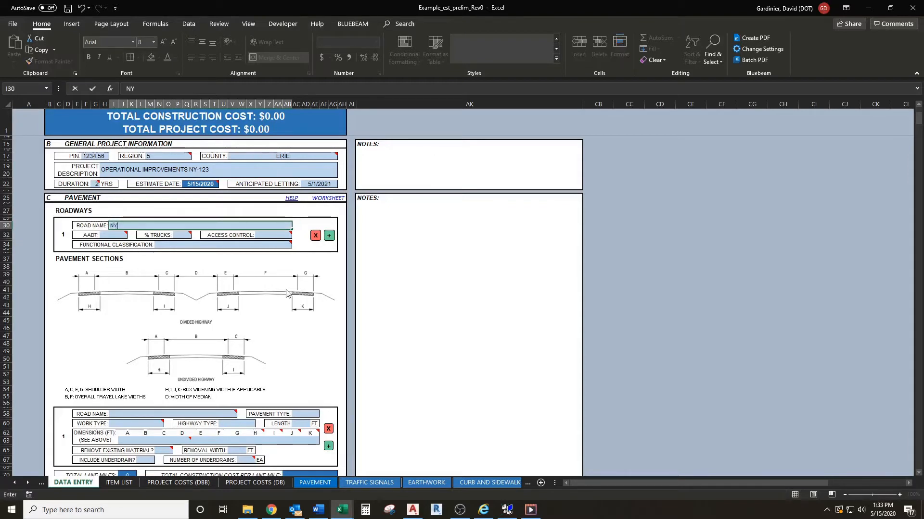
text(-123)
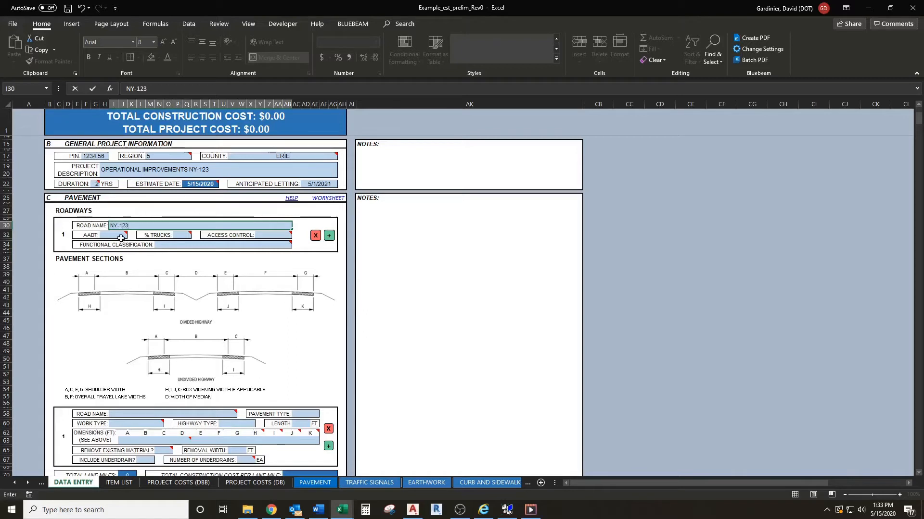
key(Return)
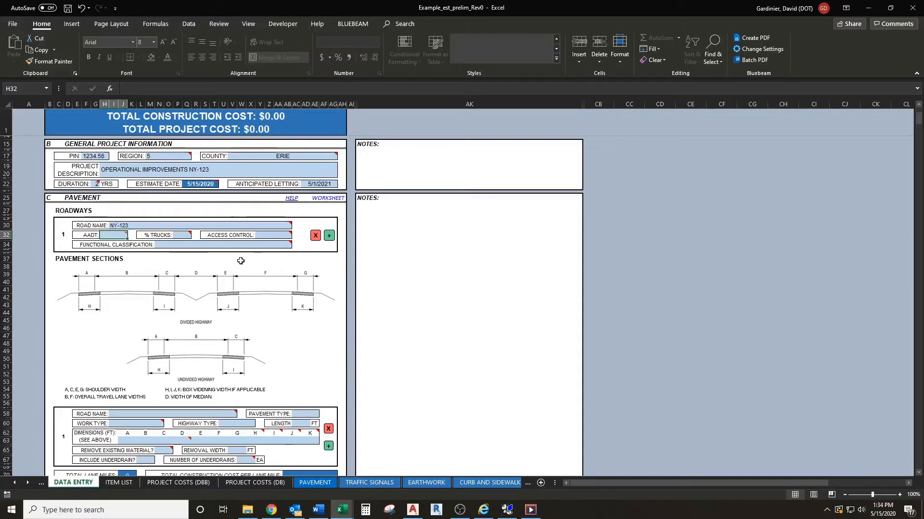
- Set the first roadway's AADT to 12345 and its truck percentage to 6%
text(12345)
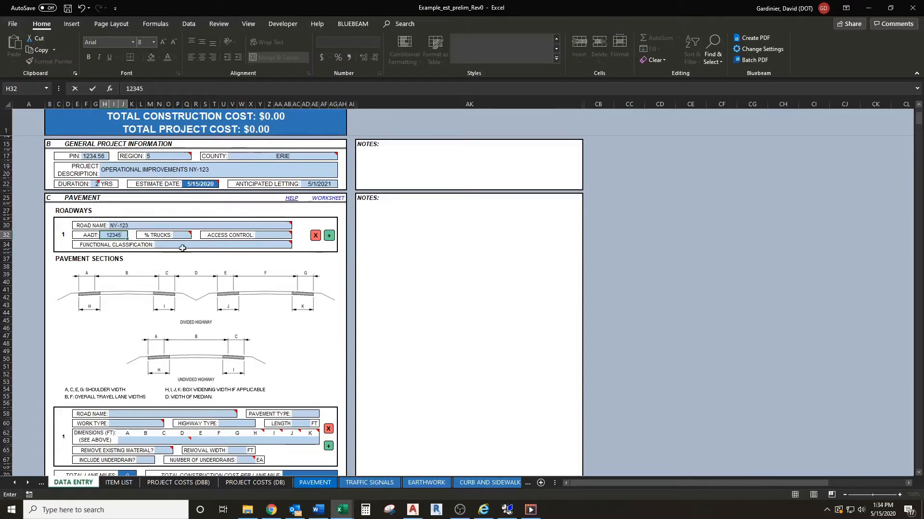
key(Tab)
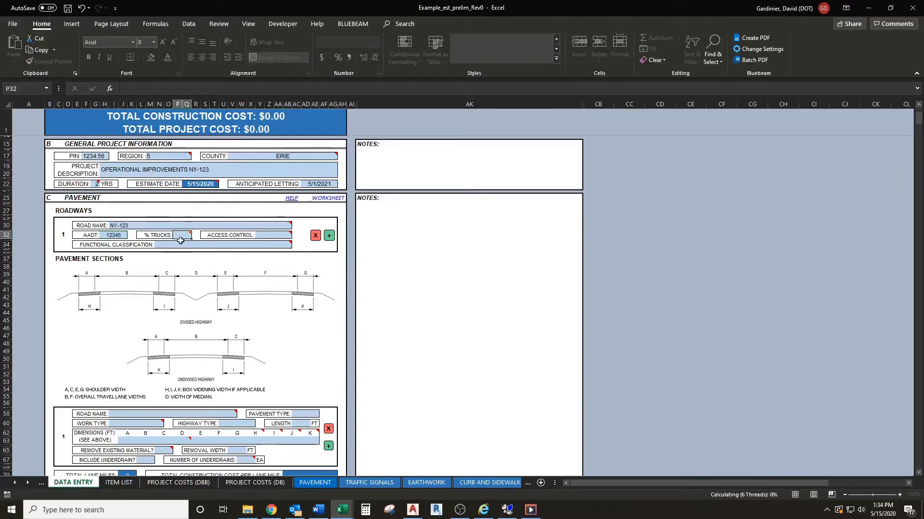
text(6)
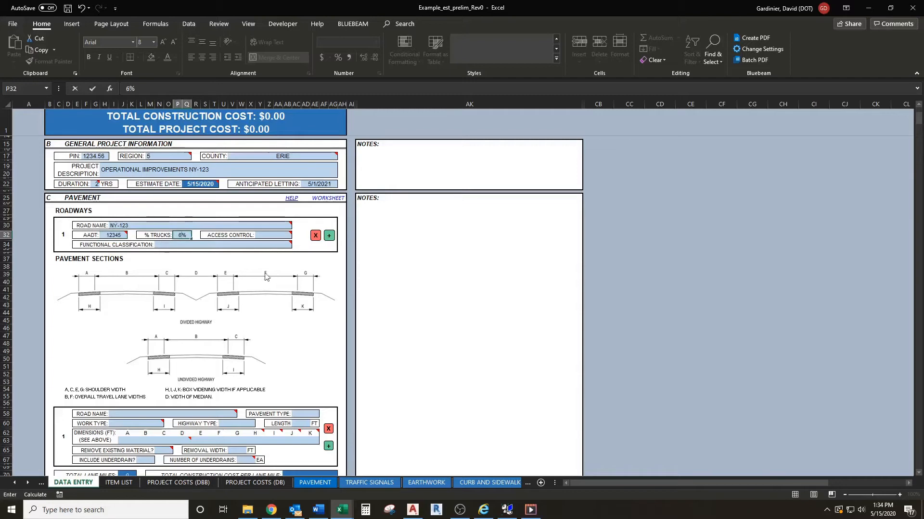
- Set the NY-123 roadway's access control to NONE and its functional classification to 16 - URBAN MINOR ARTERIAL
click(270, 234)
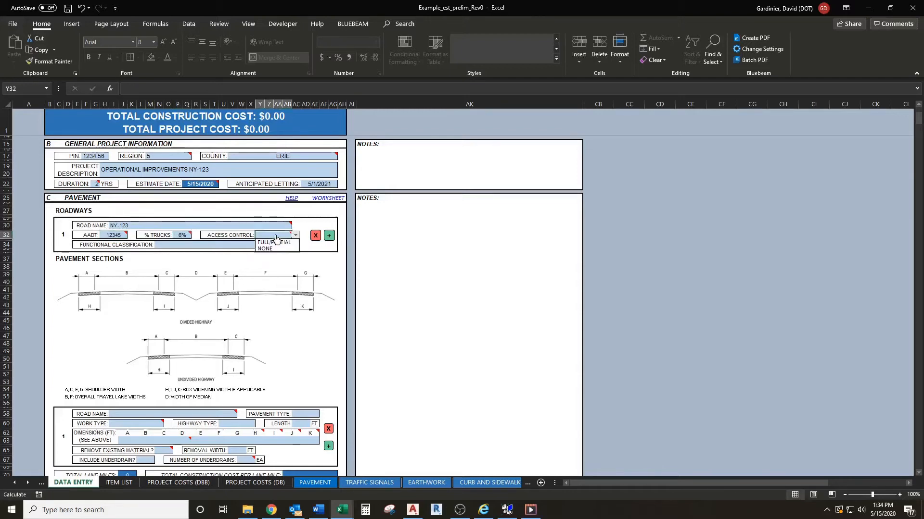
click(275, 248)
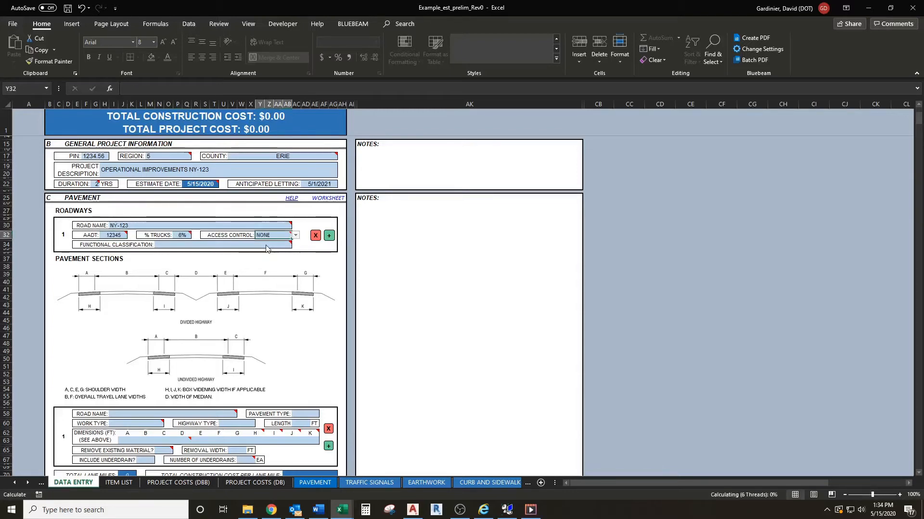
click(269, 247)
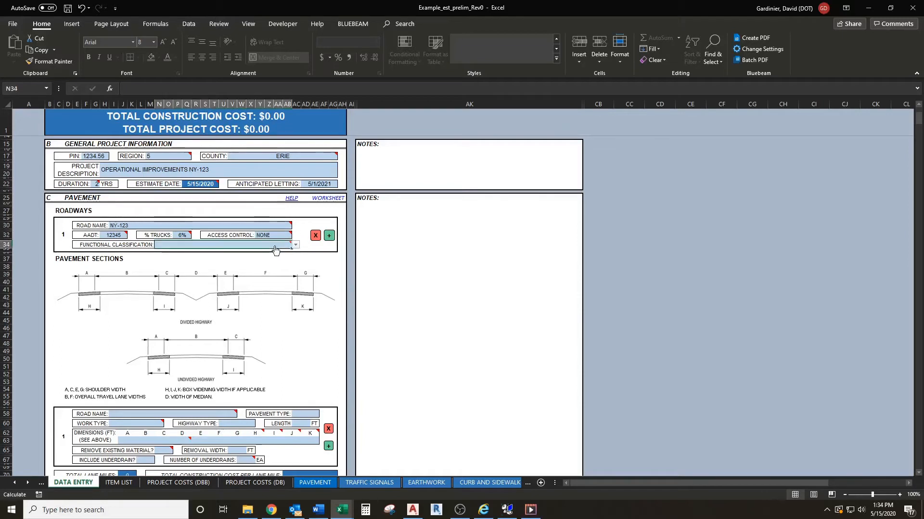
key(alt+Down)
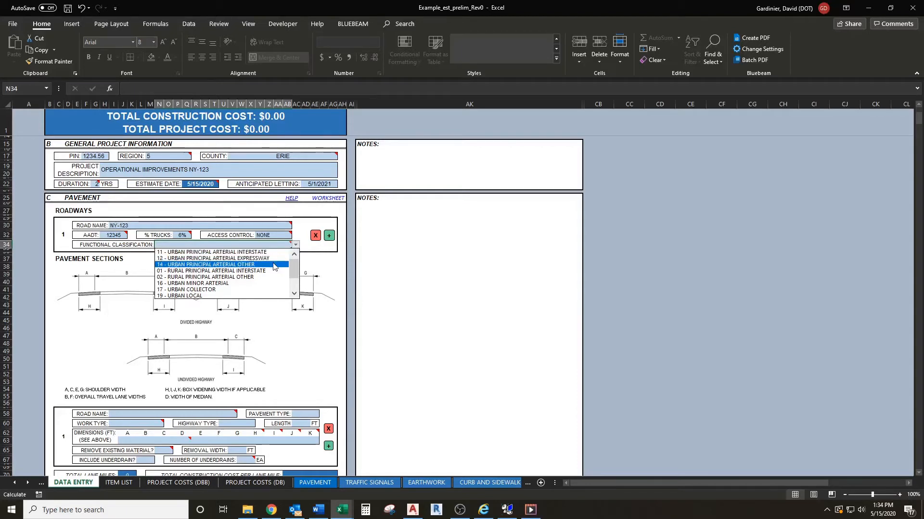
click(255, 283)
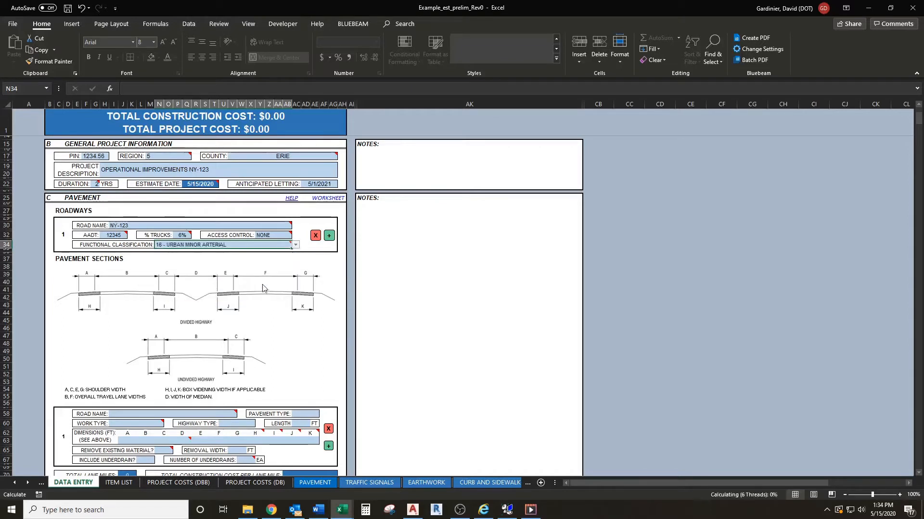
click(377, 260)
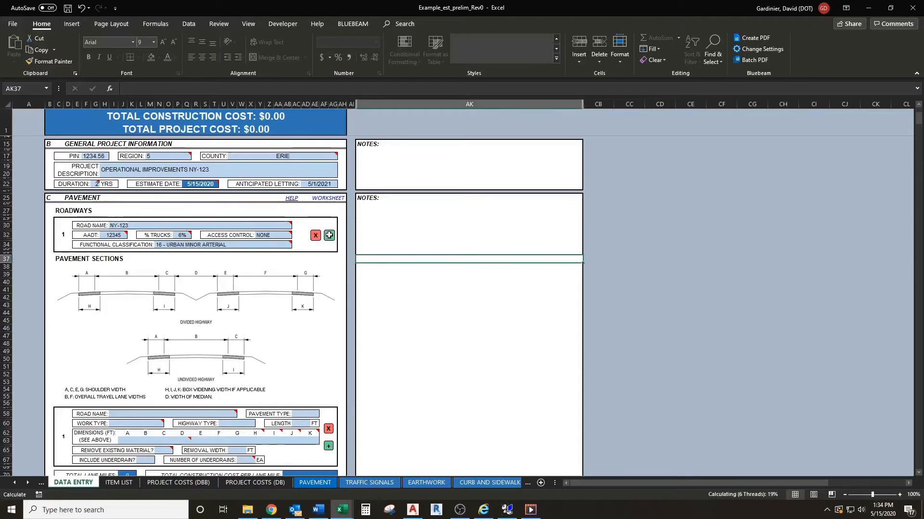
- Add a second roadway named MAIN ST with an AADT of 7890 and 2% trucks
click(329, 237)
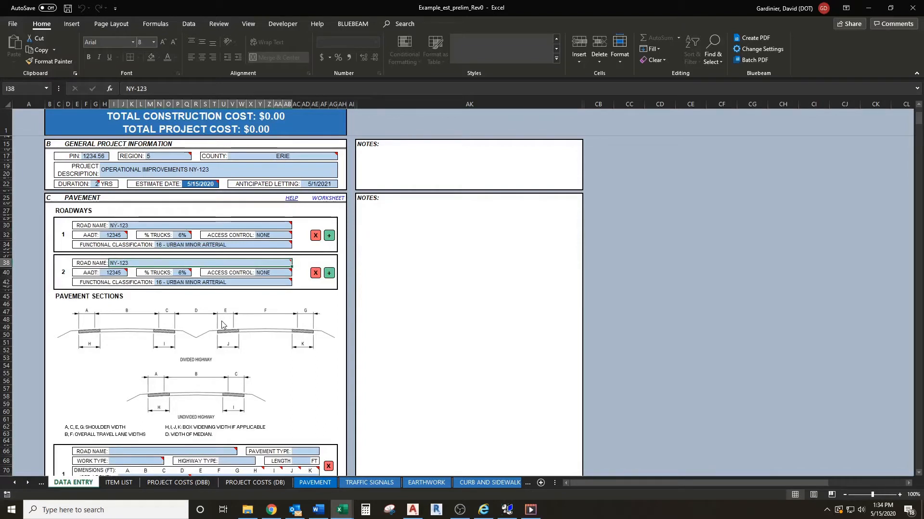
text(MAIN ST)
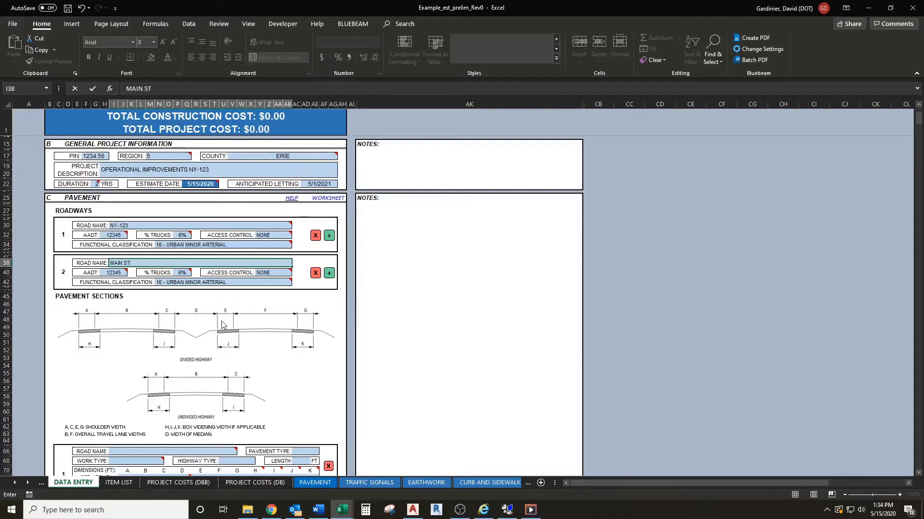
click(114, 274)
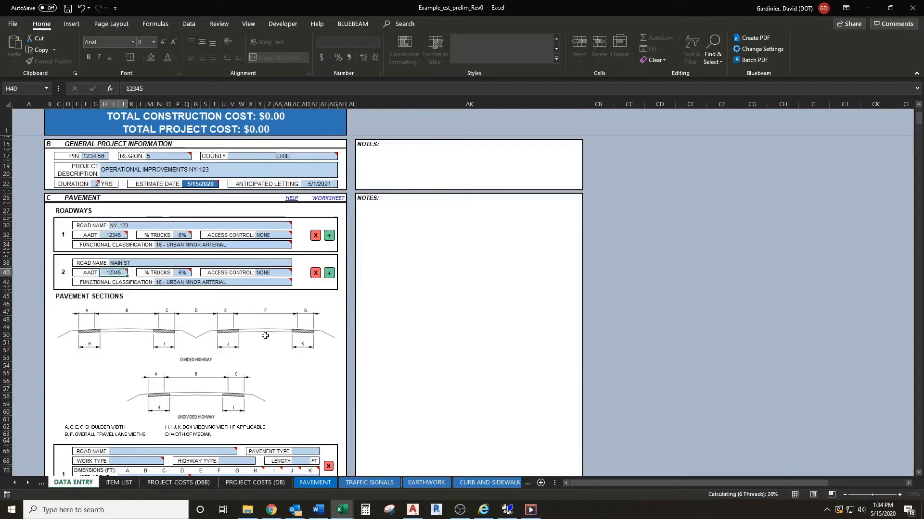
text(7890)
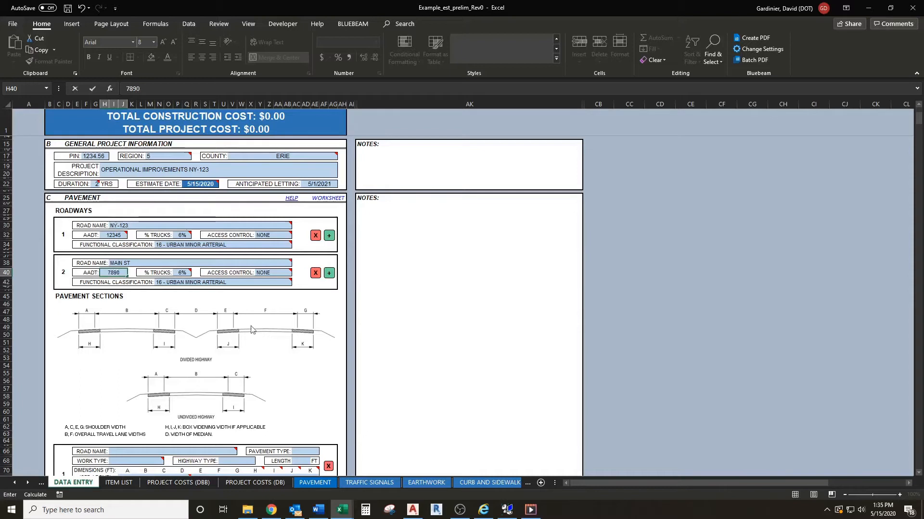
click(188, 270)
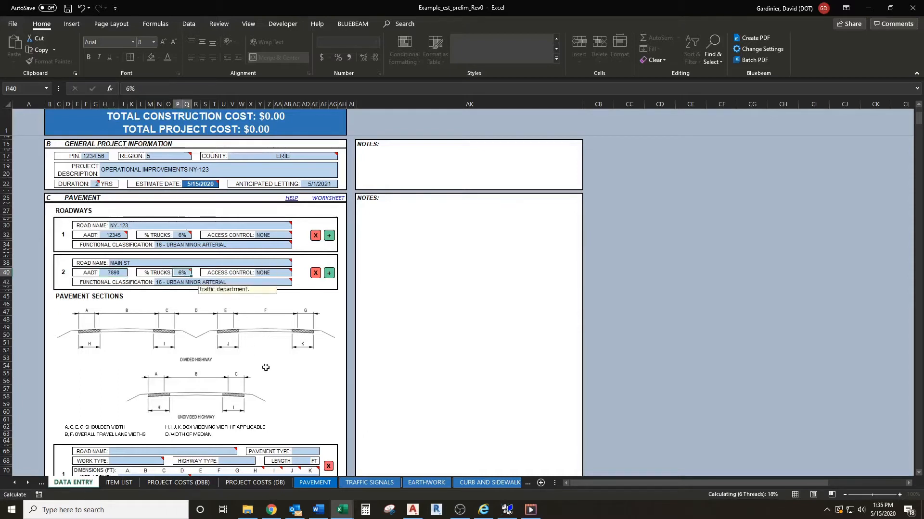
text(2)
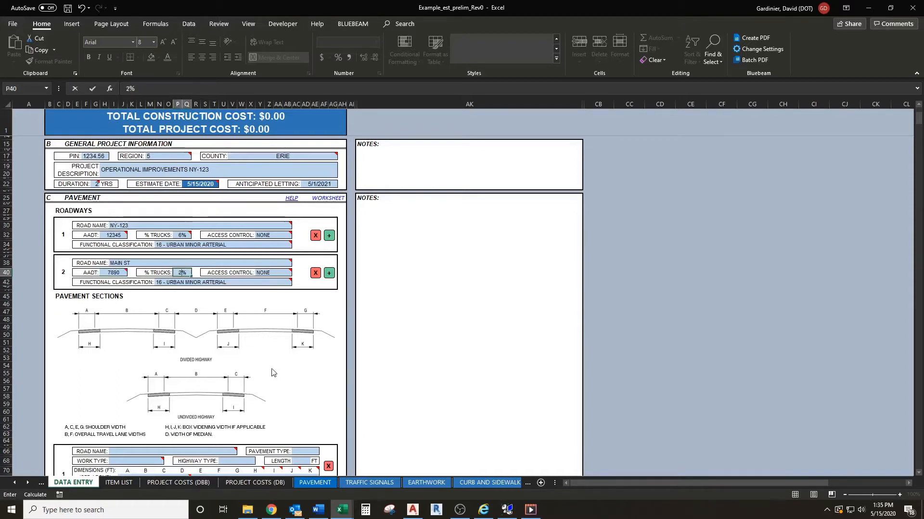
- Set the MAIN ST roadway's functional classification to 17 - URBAN COLLECTOR
click(253, 282)
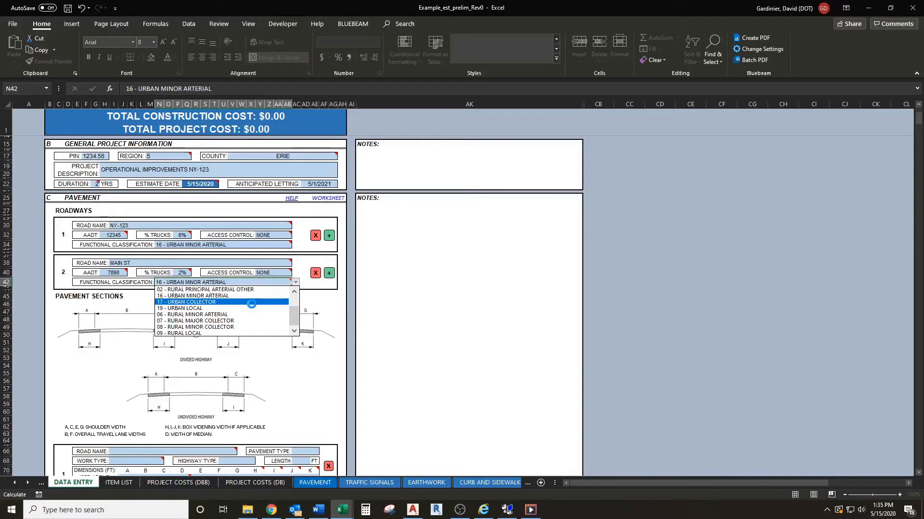
click(251, 304)
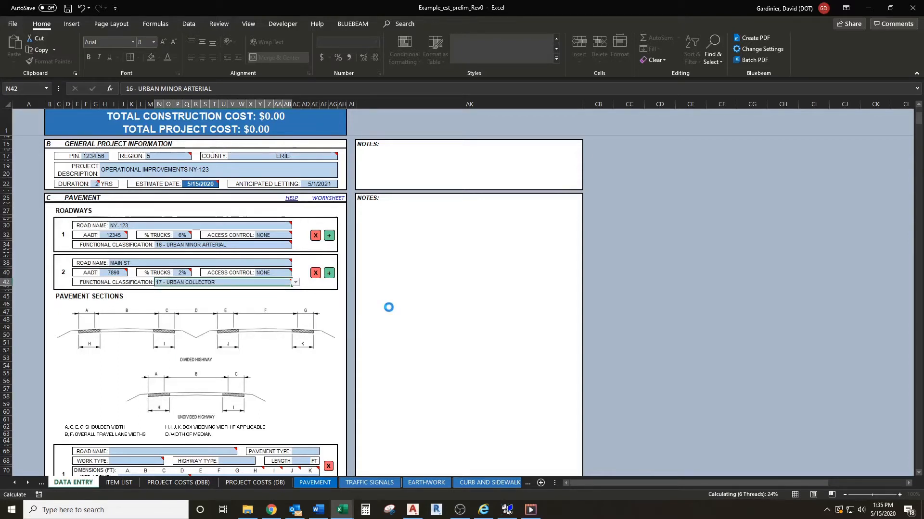
scroll(389, 307, down, 2)
click(388, 284)
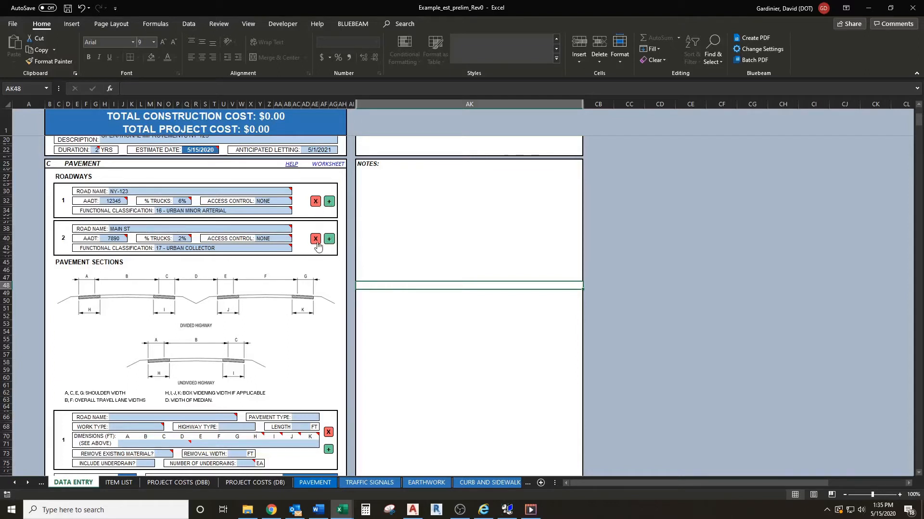
scroll(425, 252, down, 1)
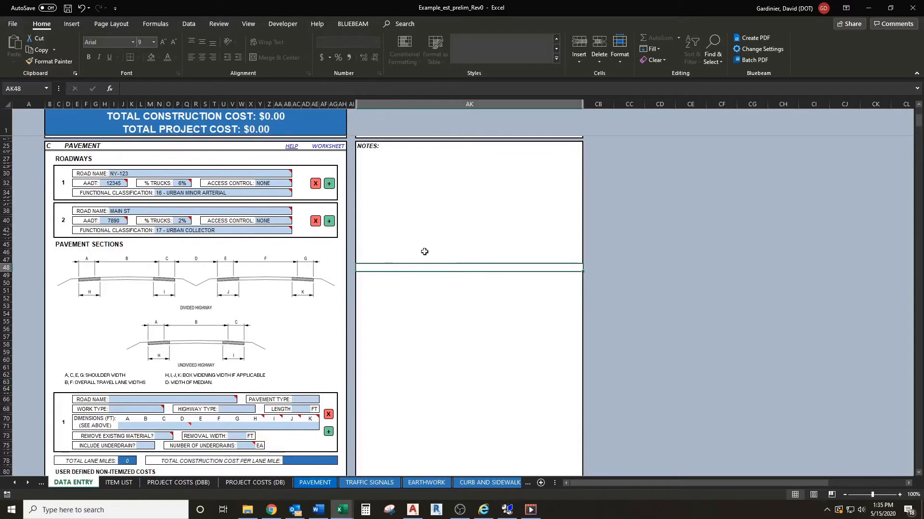
scroll(423, 254, down, 1)
scroll(423, 253, up, 2)
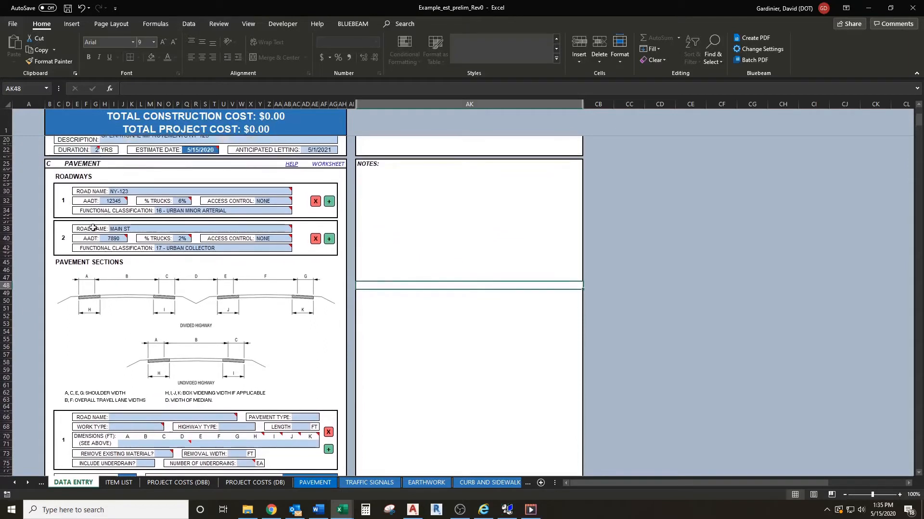
mouse_move(121, 231)
mouse_move(131, 192)
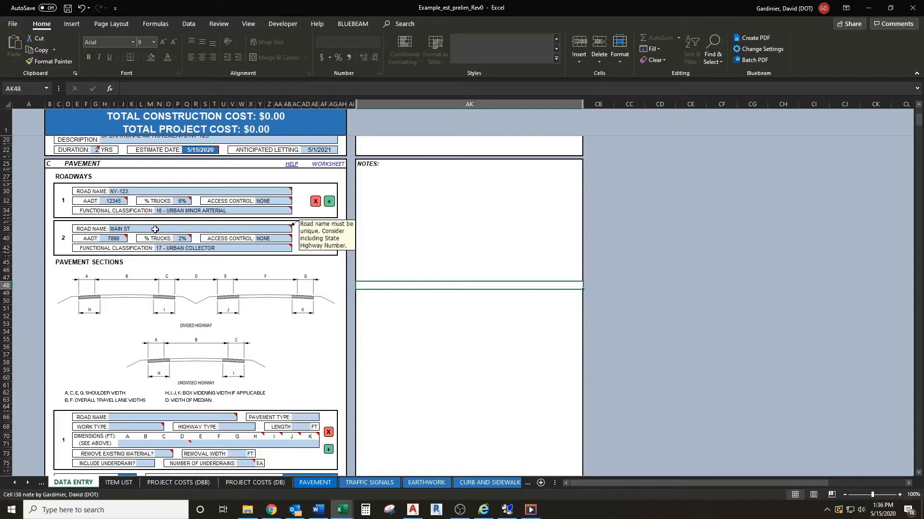
- Assign the first pavement section to road NY-123 and set its pavement type to HMA
scroll(358, 261, down, 1)
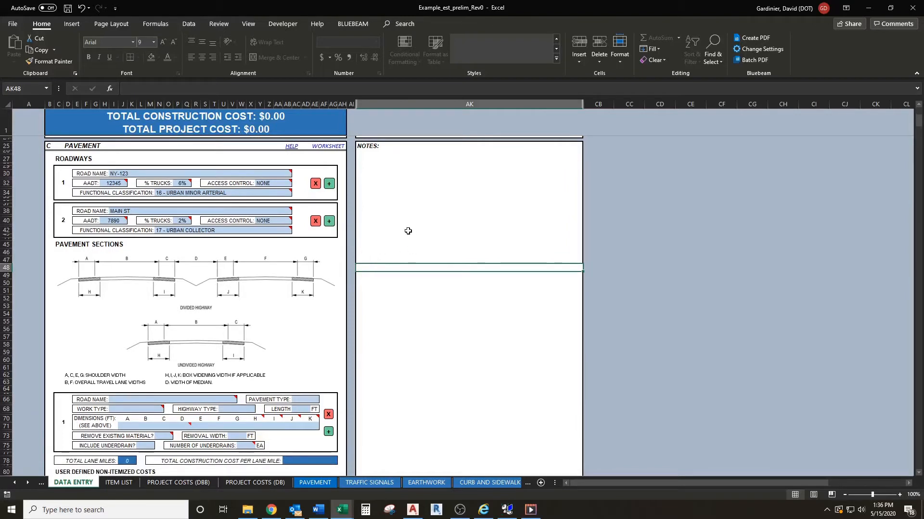
scroll(408, 231, down, 2)
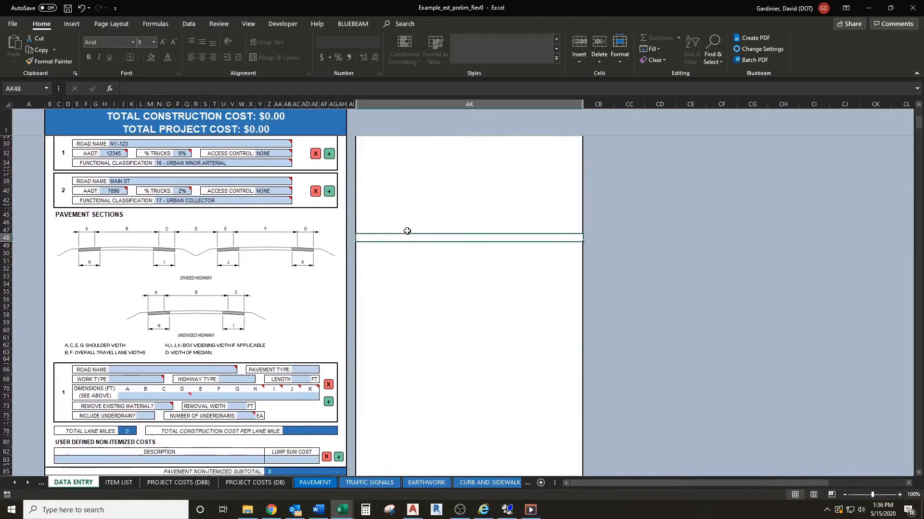
scroll(408, 231, down, 1)
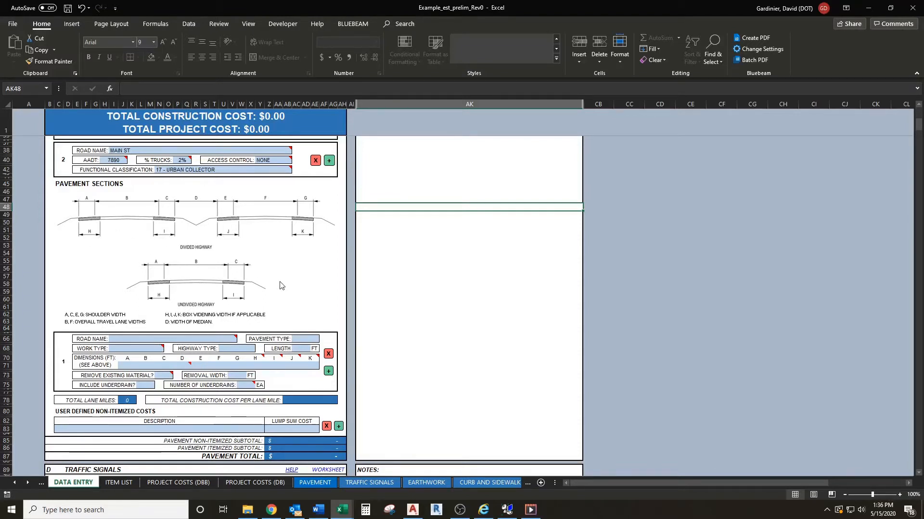
scroll(281, 284, down, 1)
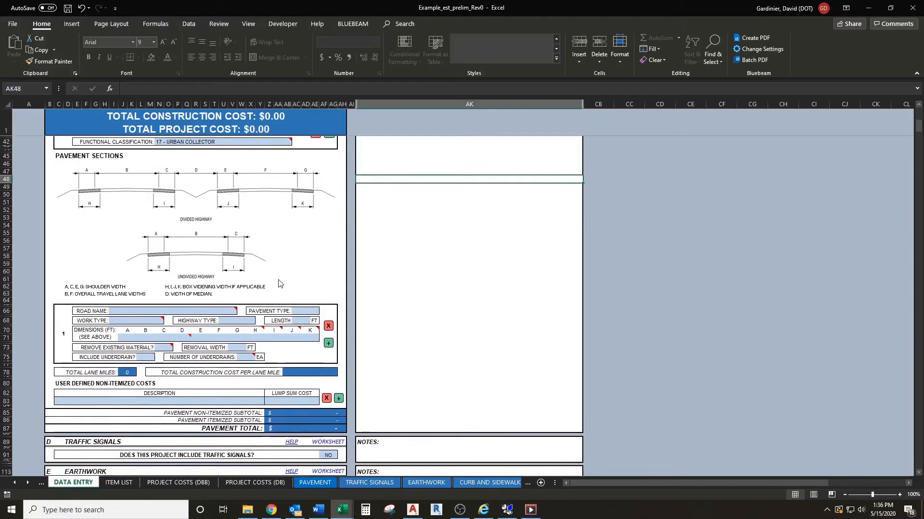
scroll(99, 299, down, 1)
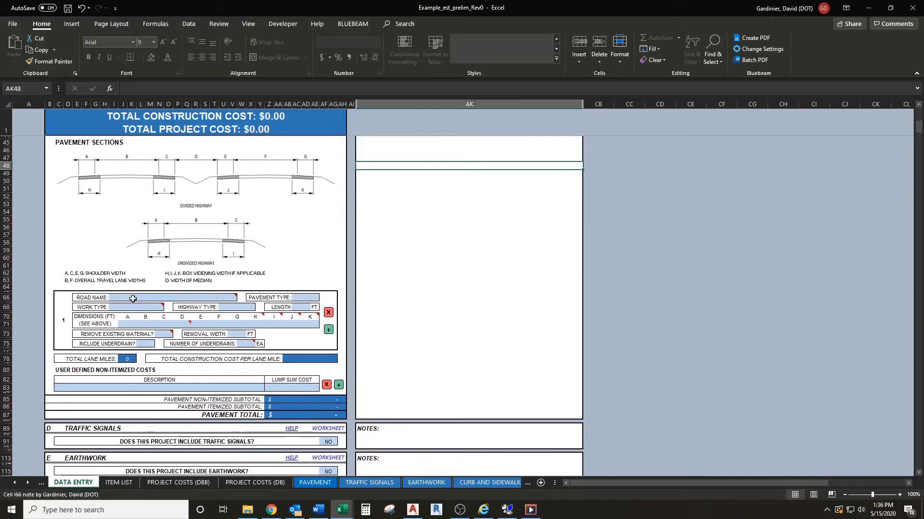
mouse_move(133, 299)
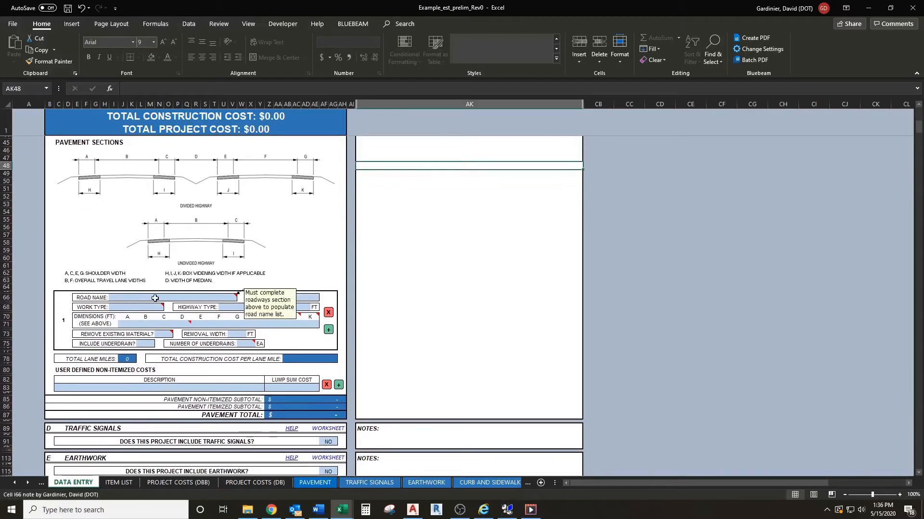
click(155, 298)
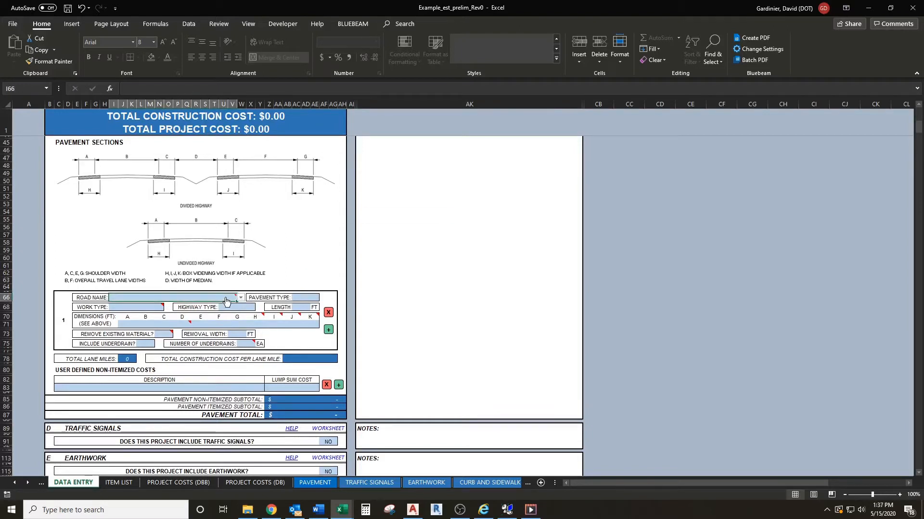
key(alt+Down)
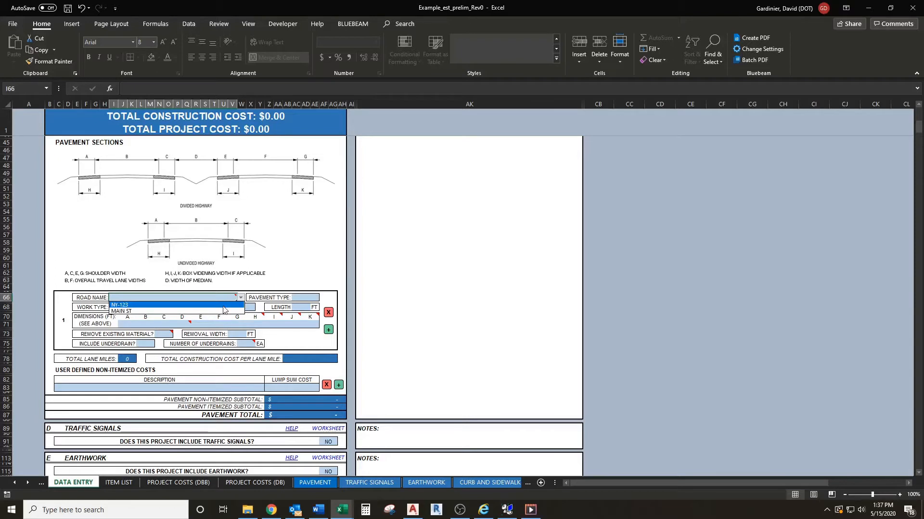
click(223, 306)
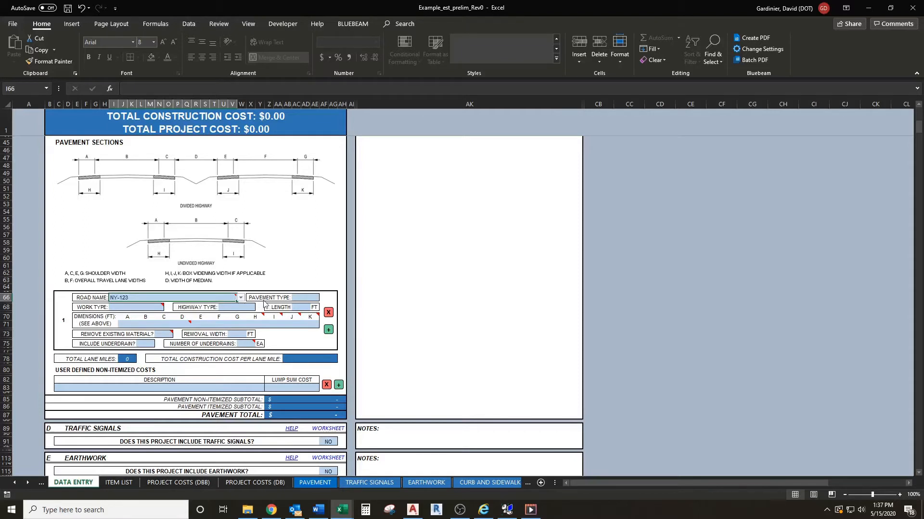
click(297, 299)
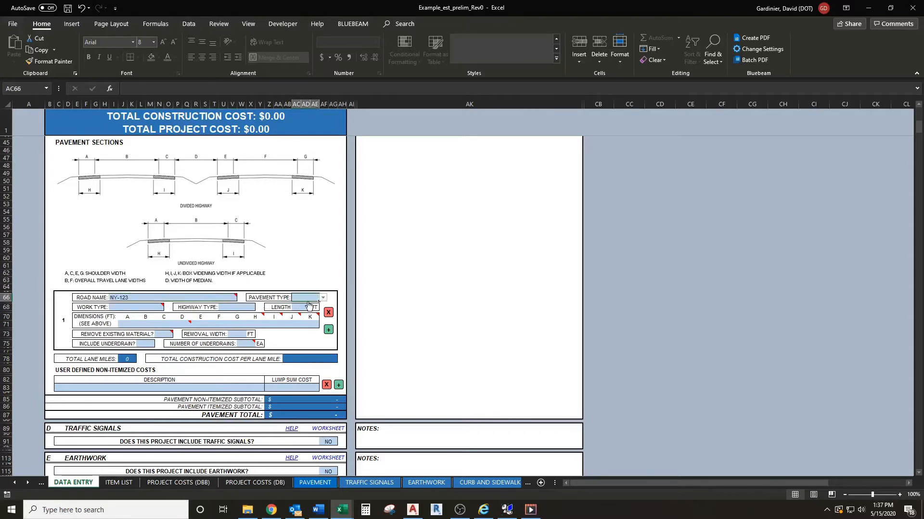
key(alt+Down)
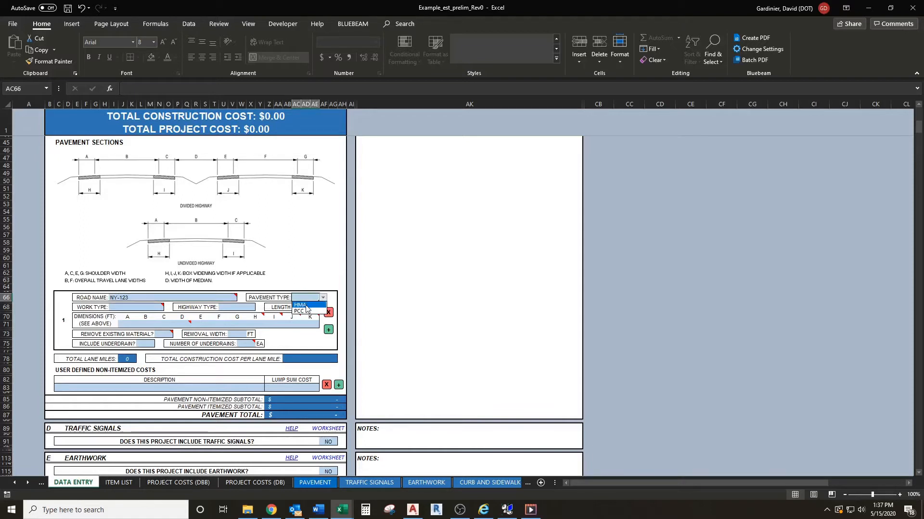
click(307, 305)
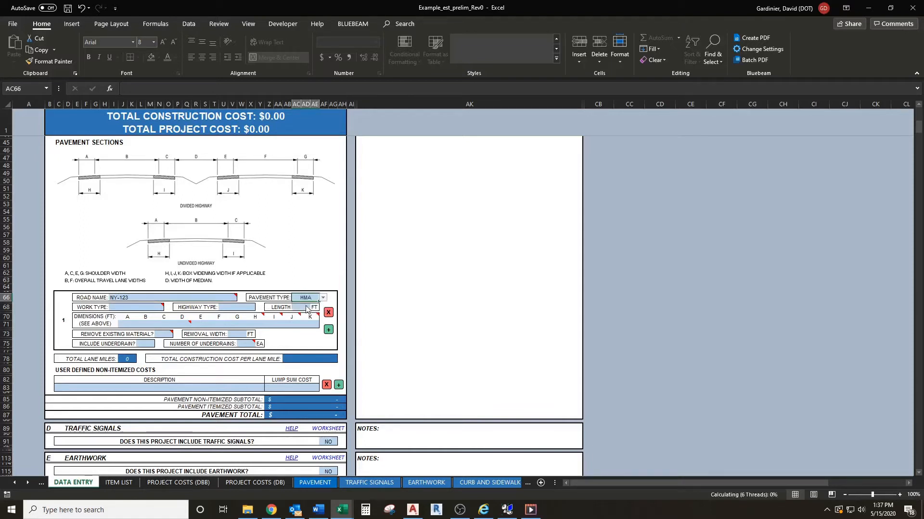
- Set the first pavement section's work type to BOX WIDENING and its highway type to UNDIVIDED
click(142, 310)
key(alt+Down)
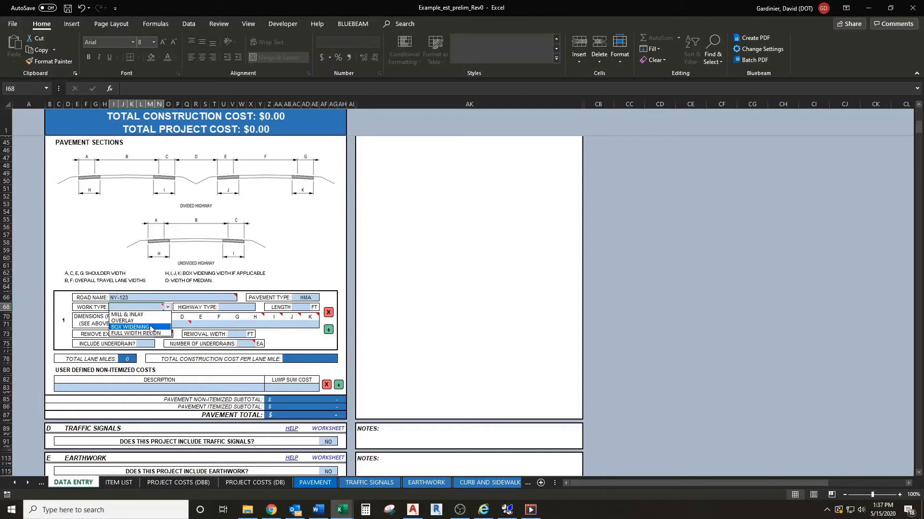
click(151, 328)
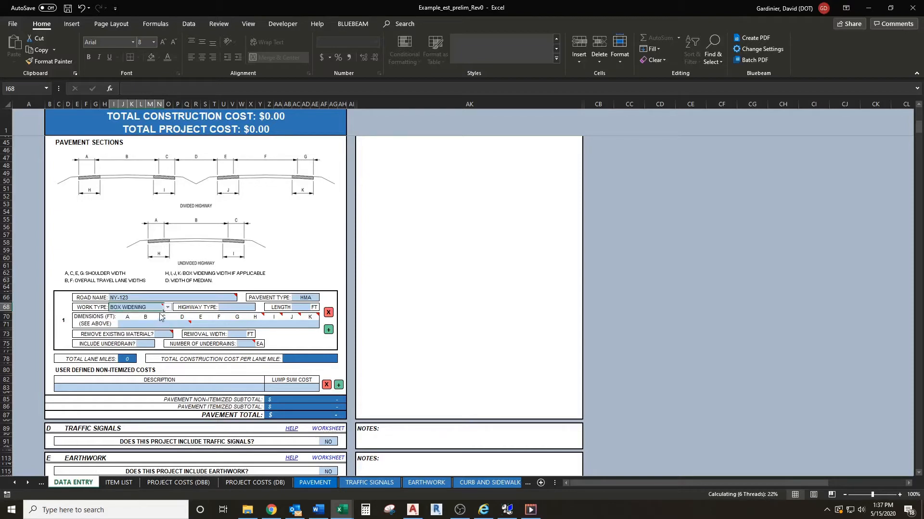
click(235, 308)
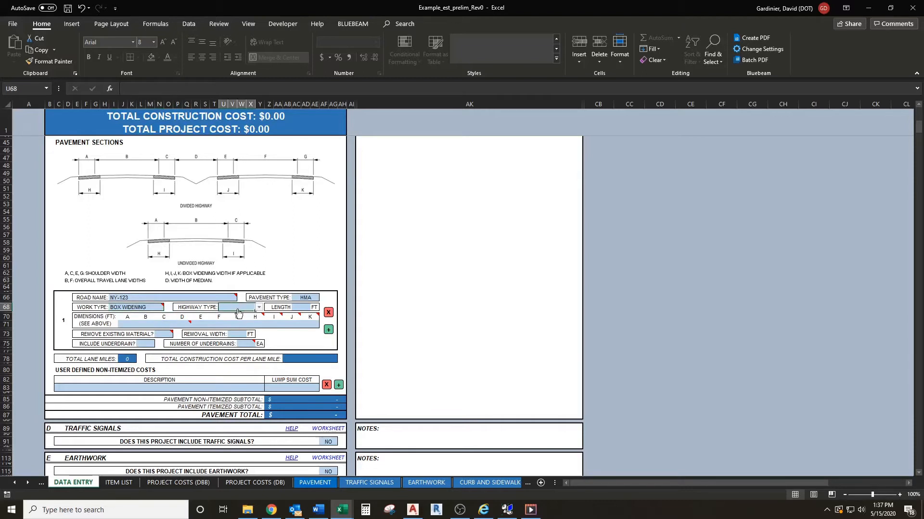
key(alt+Down)
click(241, 321)
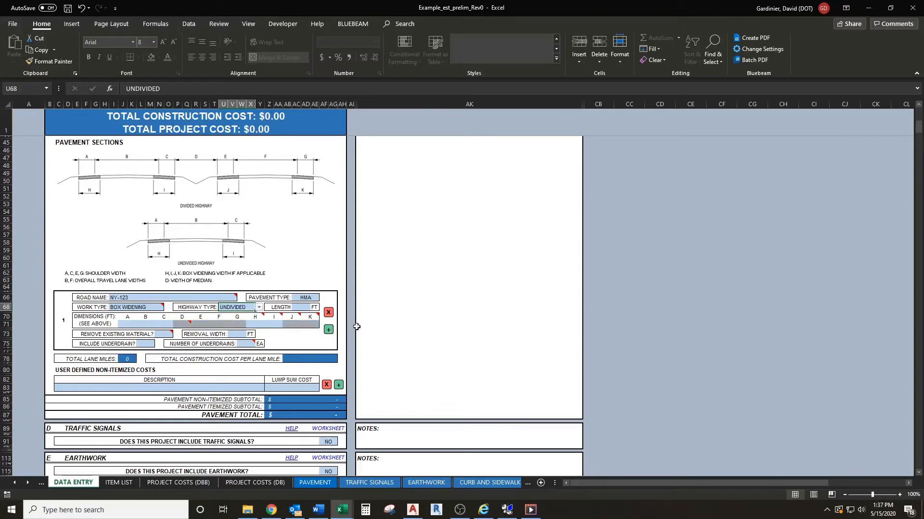
- Give the NY-123 pavement section a length of 5000 ft and widths of A 8 ft, B 60 ft and C 8 ft
click(296, 308)
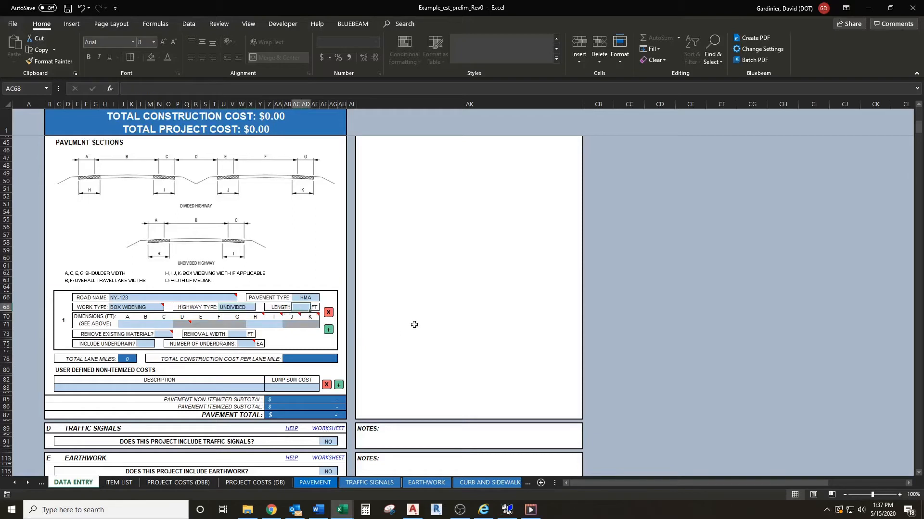
text(5000)
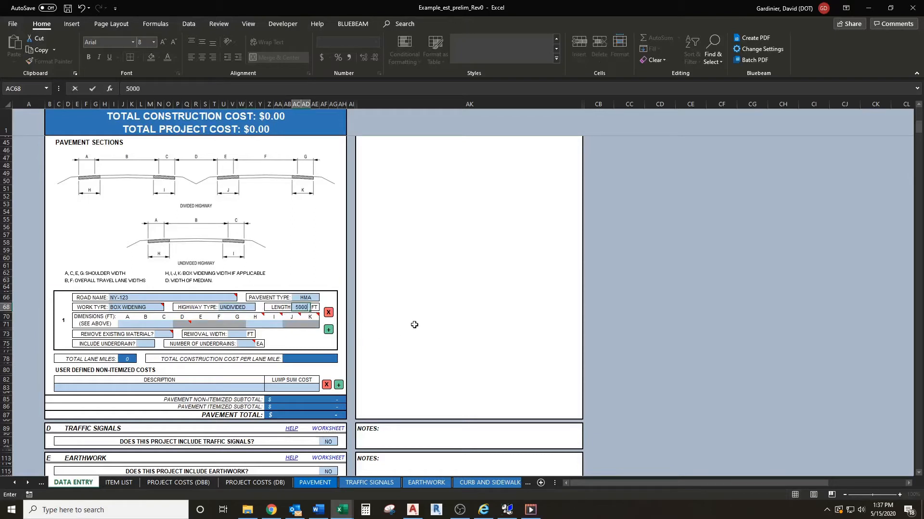
click(133, 324)
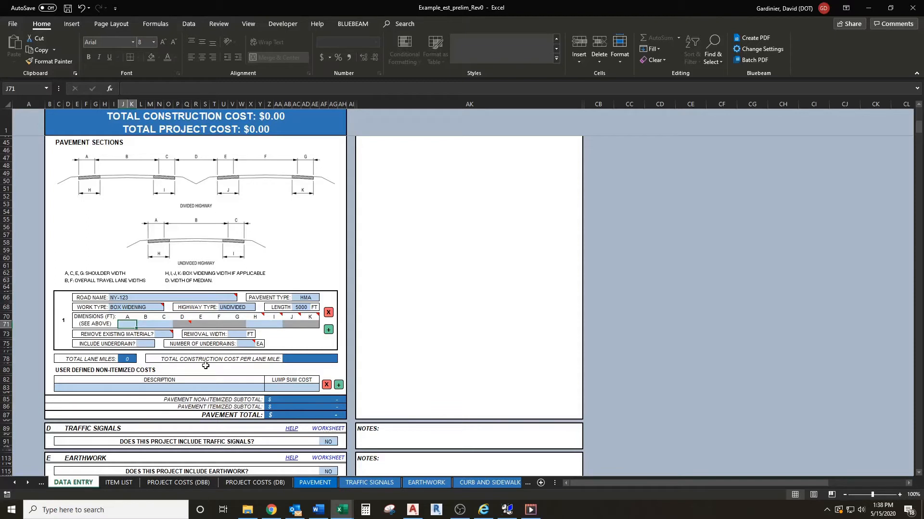
text(8)
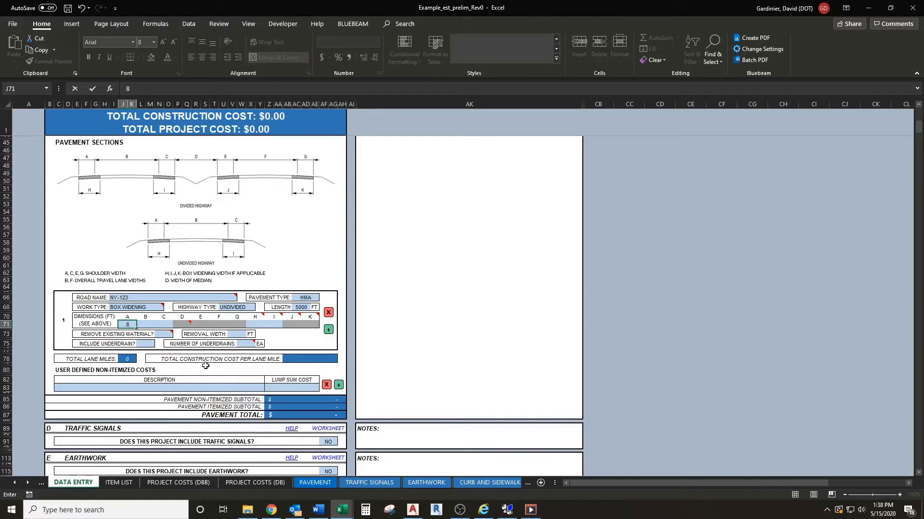
key(Tab)
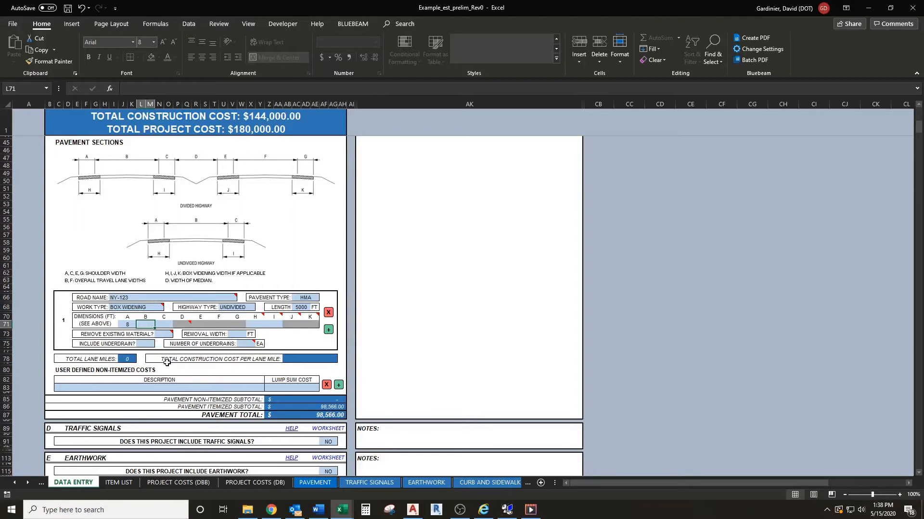
text(60)
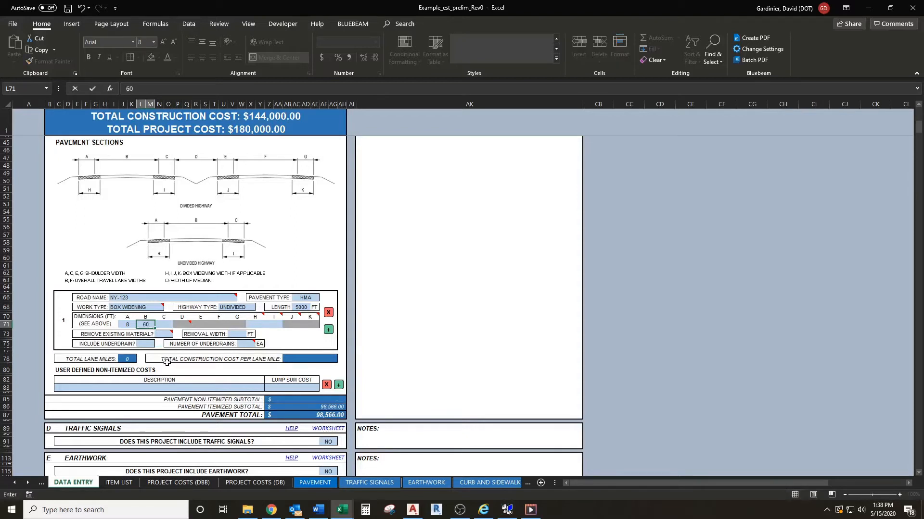
click(164, 325)
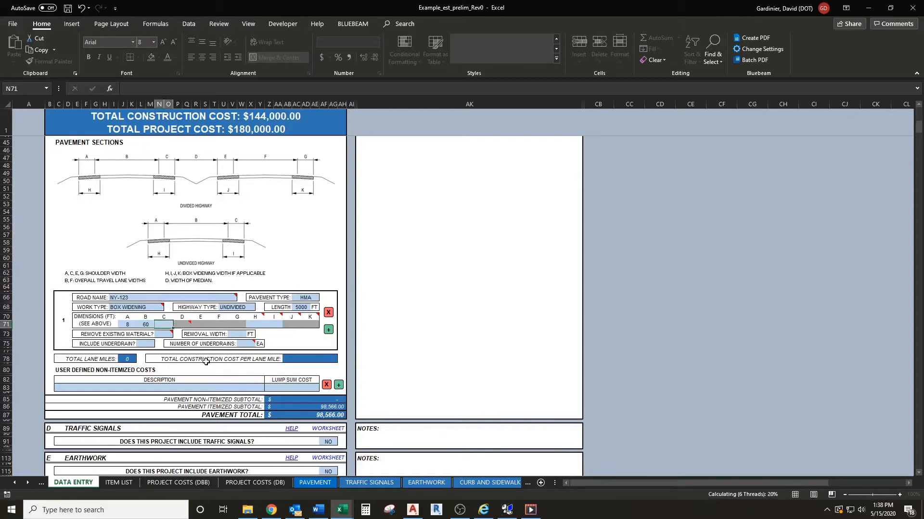
text(8)
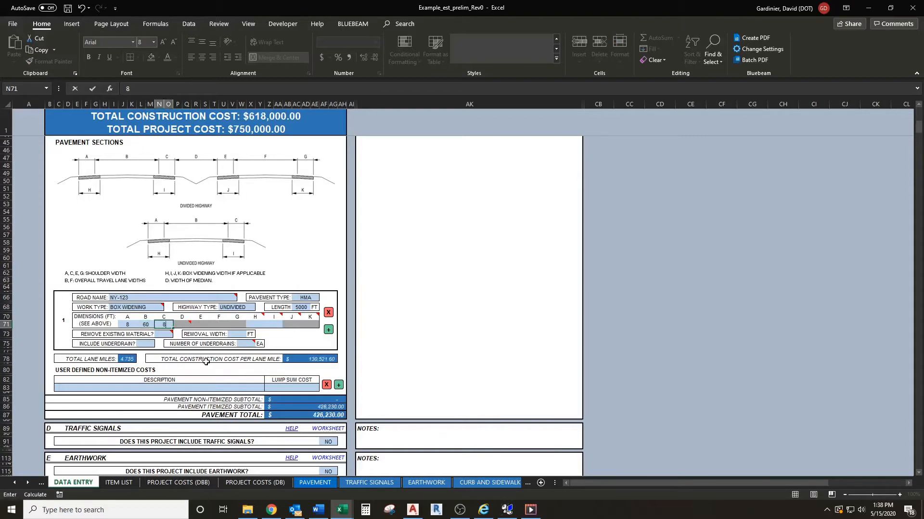
- Set box widening dimensions H and I of the NY-123 pavement section to 14 ft each
click(257, 326)
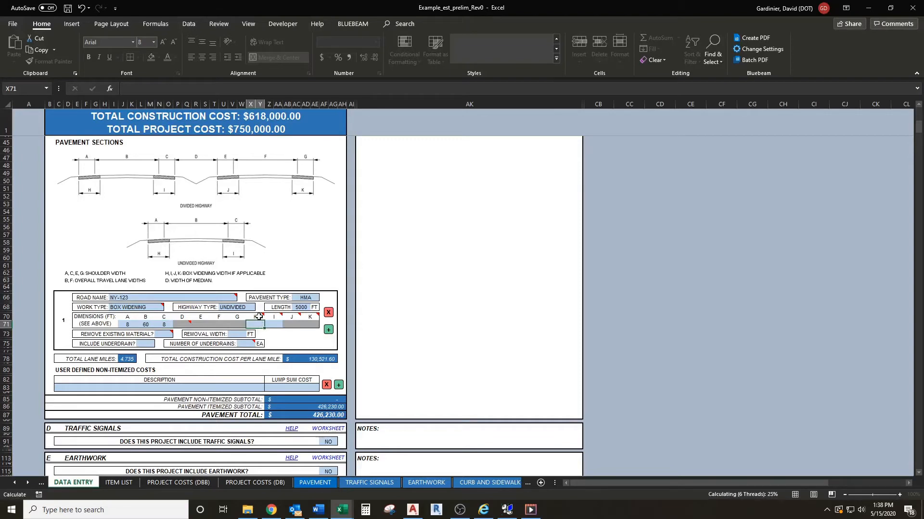
mouse_move(259, 316)
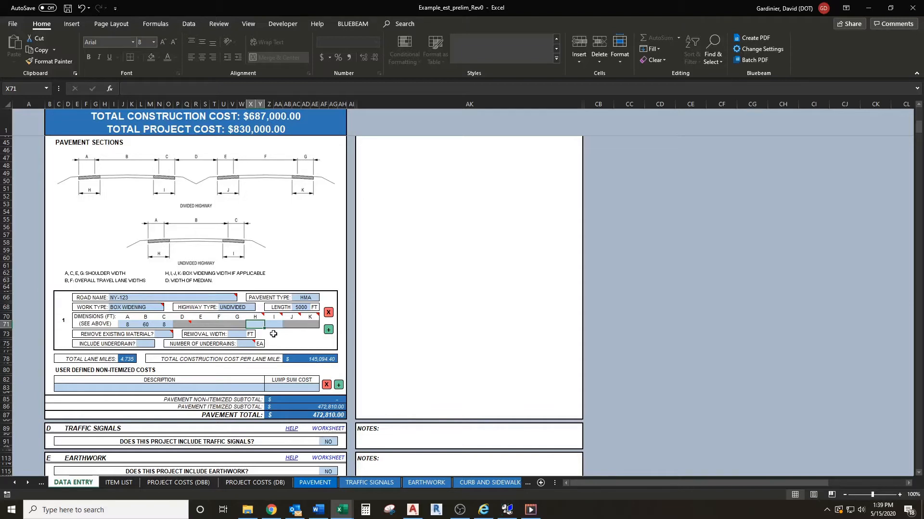
text(14)
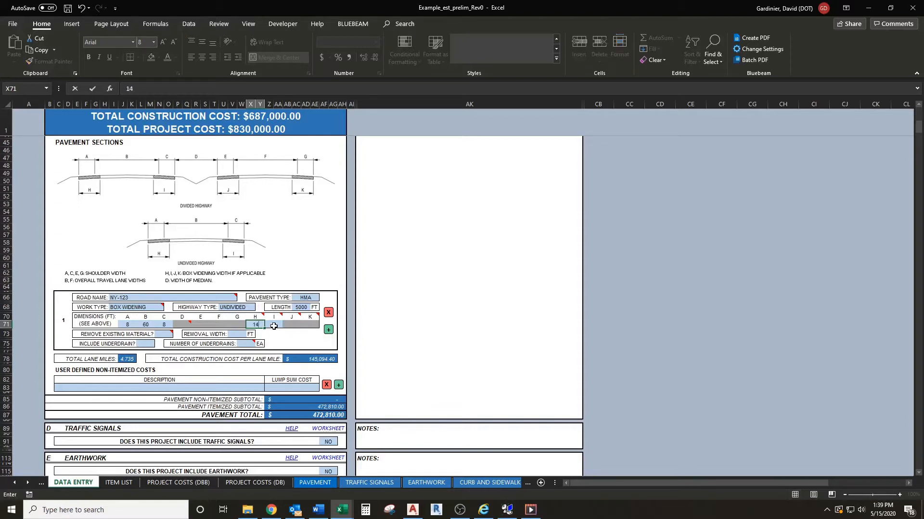
click(275, 325)
text(14)
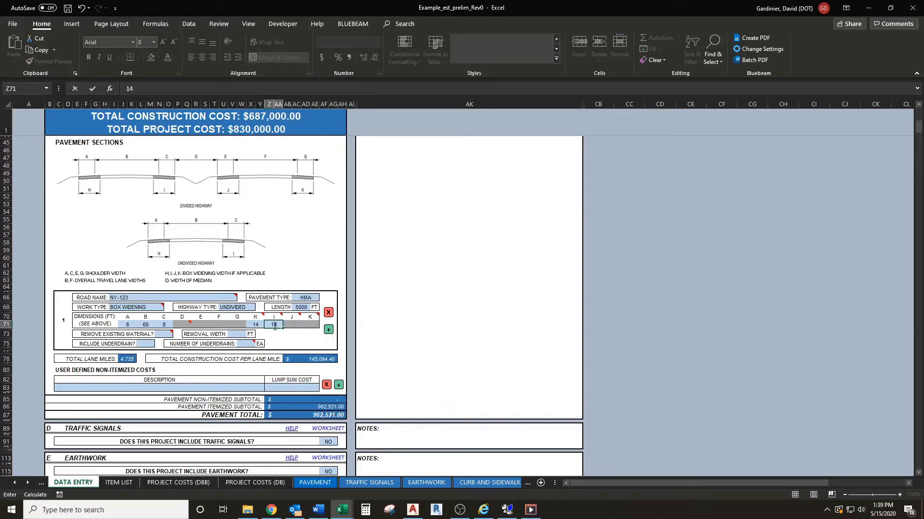
- Set removal of existing material to YES for the NY-123 section, with a removal width of 28 ft
click(168, 334)
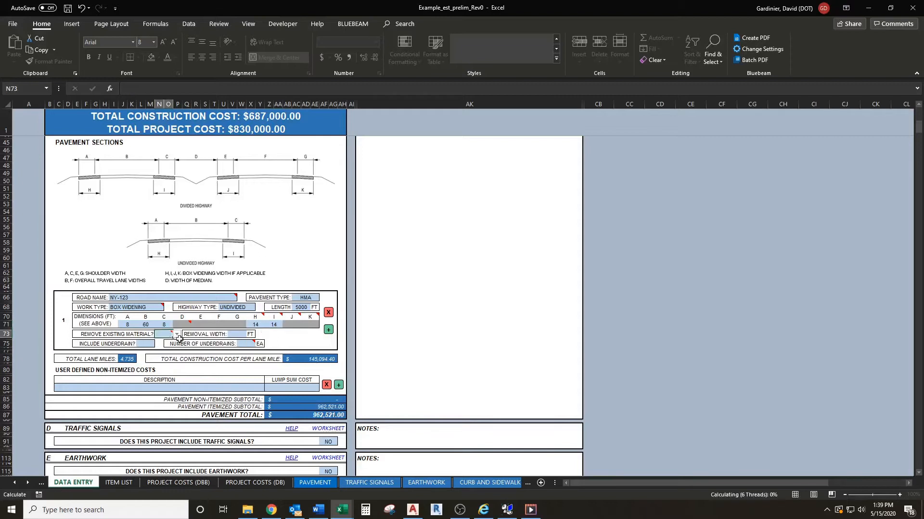
click(176, 334)
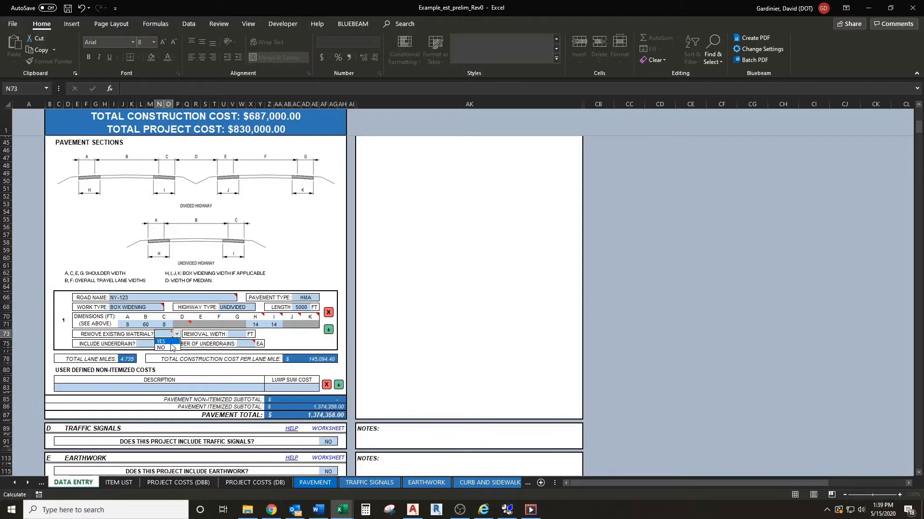
click(171, 342)
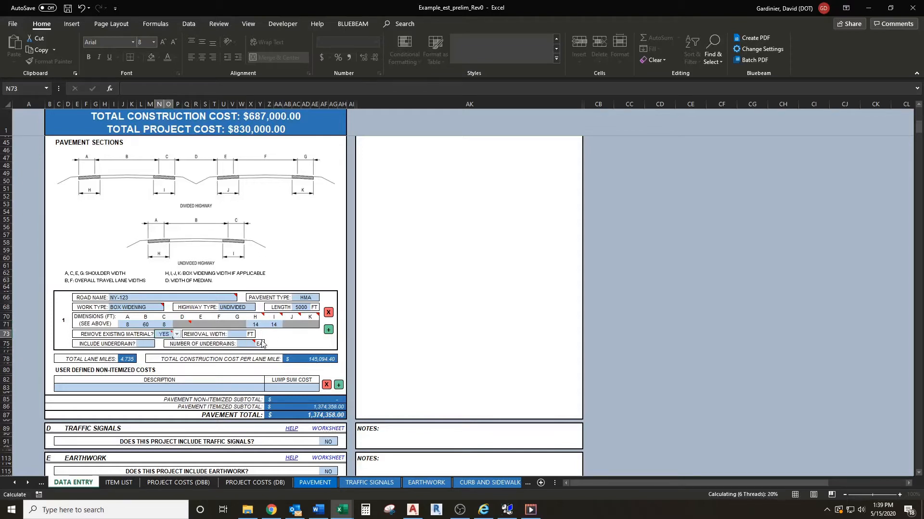
click(242, 333)
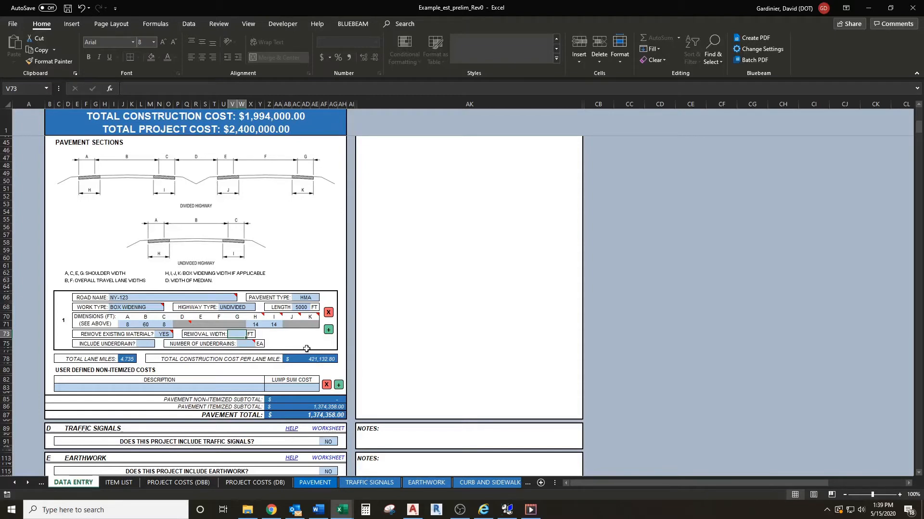
text(28)
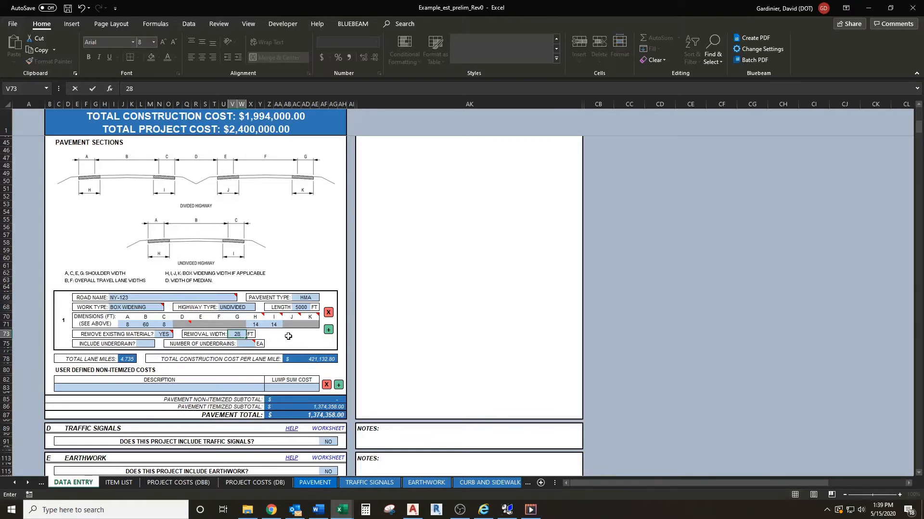
click(288, 337)
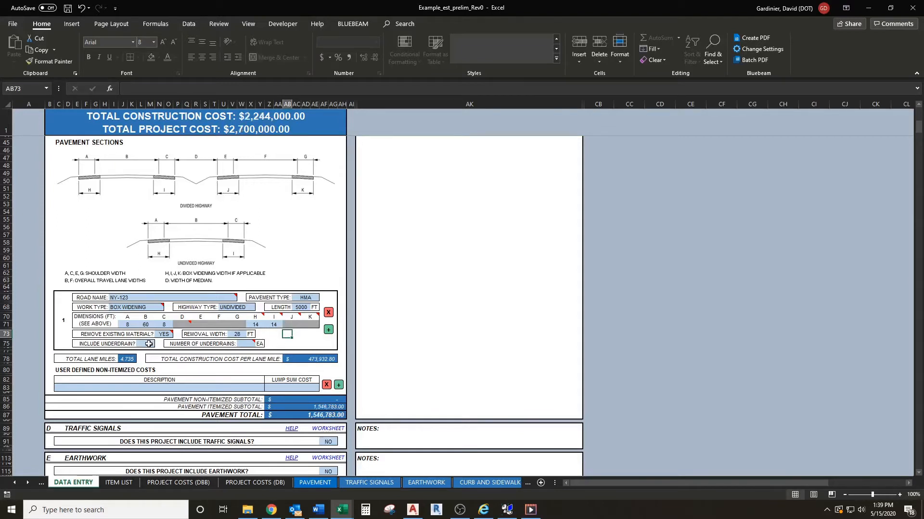
- Set the NY-123 pavement section to include underdrain, with 2 underdrains
click(150, 343)
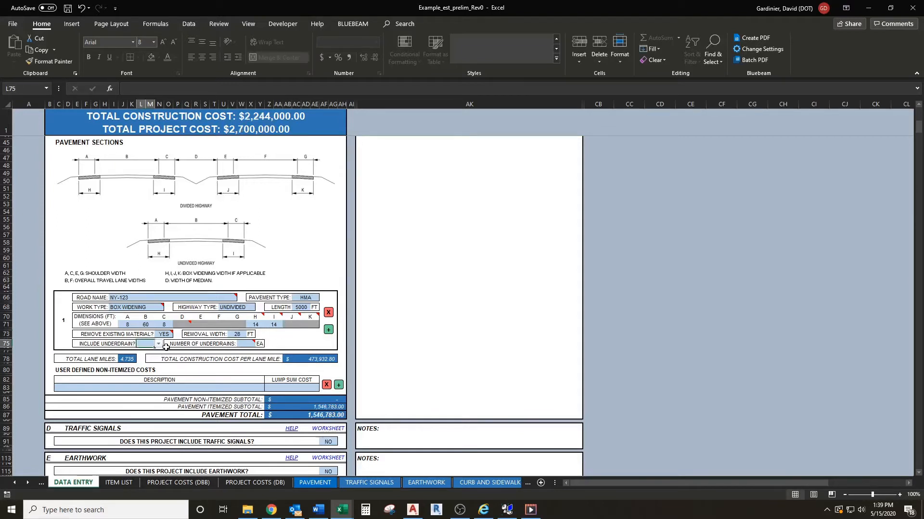
click(158, 345)
click(159, 351)
click(246, 345)
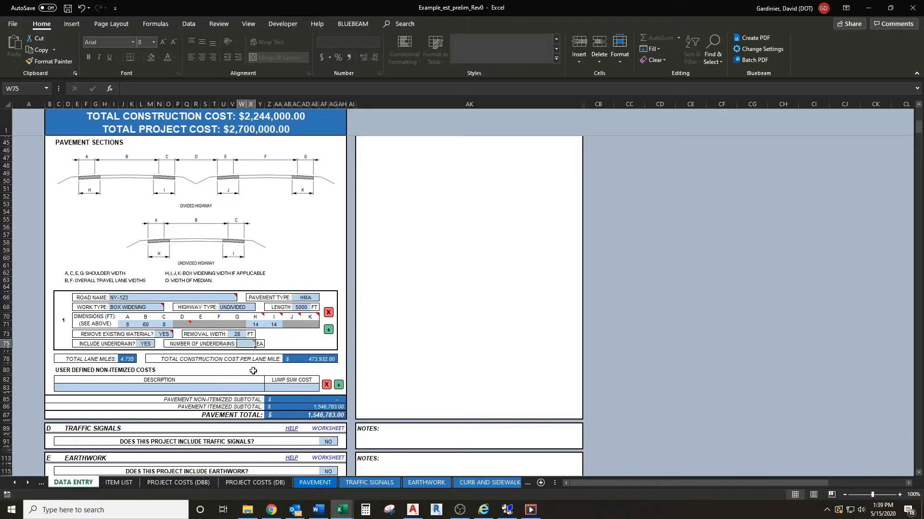
text(2)
click(253, 371)
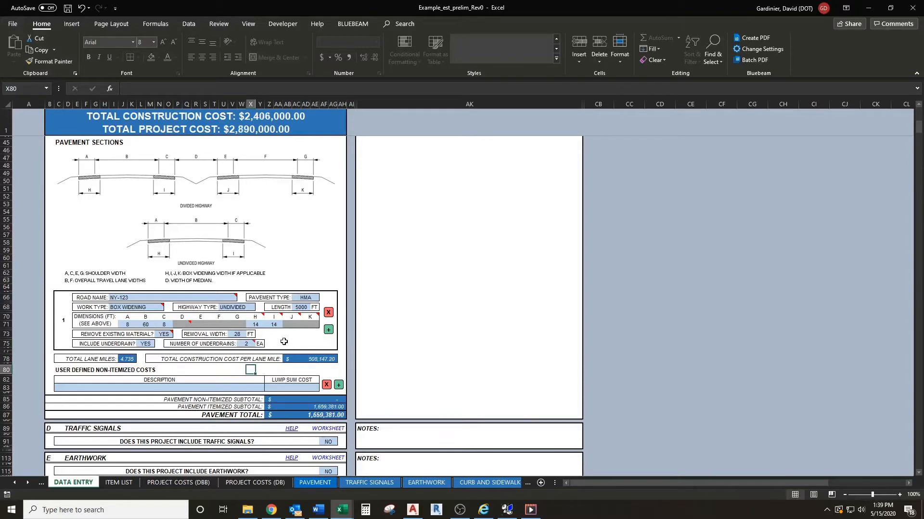
- Add a second pavement section below the NY-123 one and set its road name to MAIN ST
scroll(283, 342, down, 1)
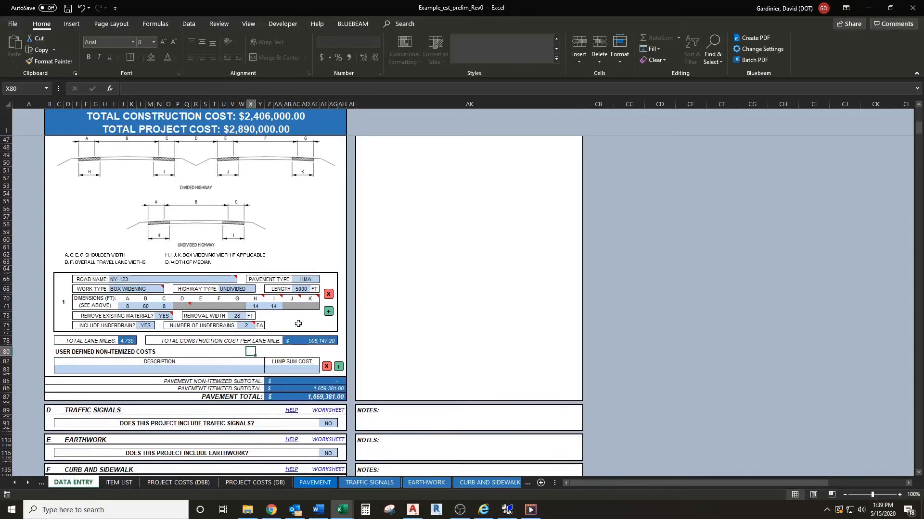
click(328, 313)
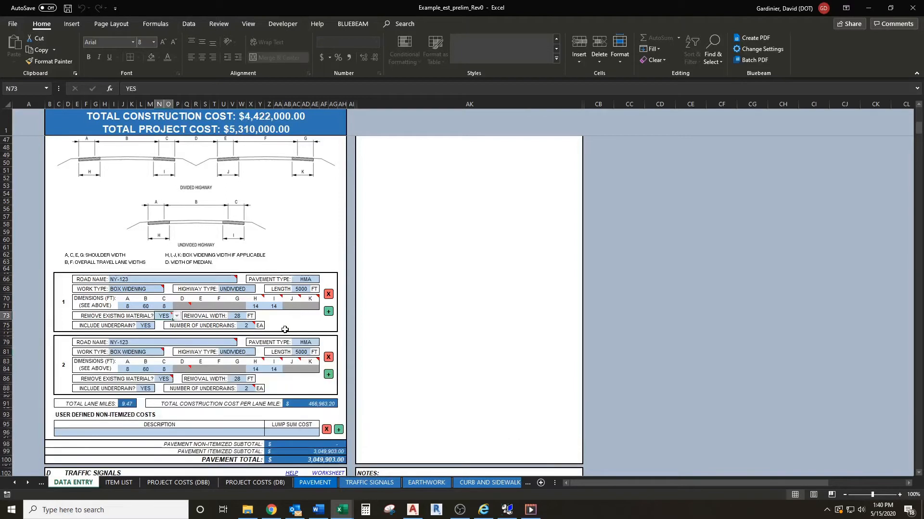
scroll(284, 329, down, 2)
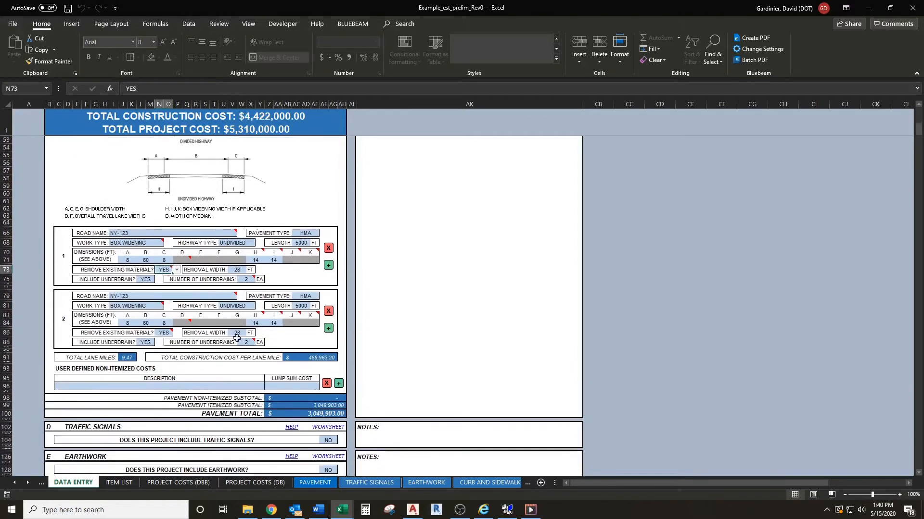
click(156, 299)
key(alt+Down)
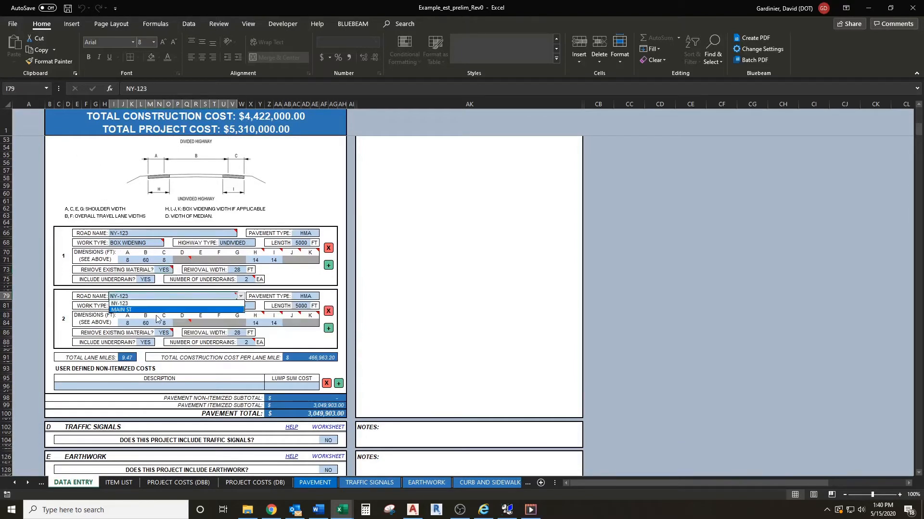
click(157, 311)
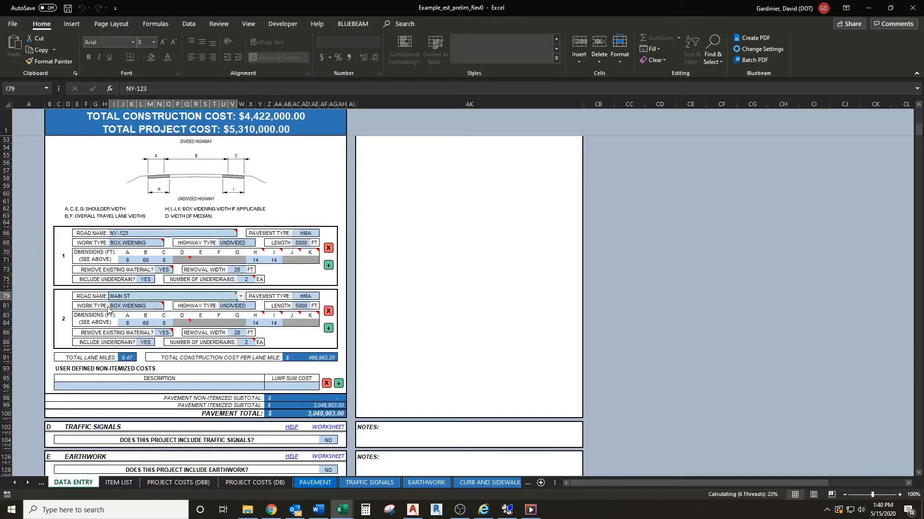
- Set the MAIN ST section's work type to MILL & INLAY and its length to 500 ft, keeping the highway type UNDIVIDED
click(129, 311)
key(alt+Down)
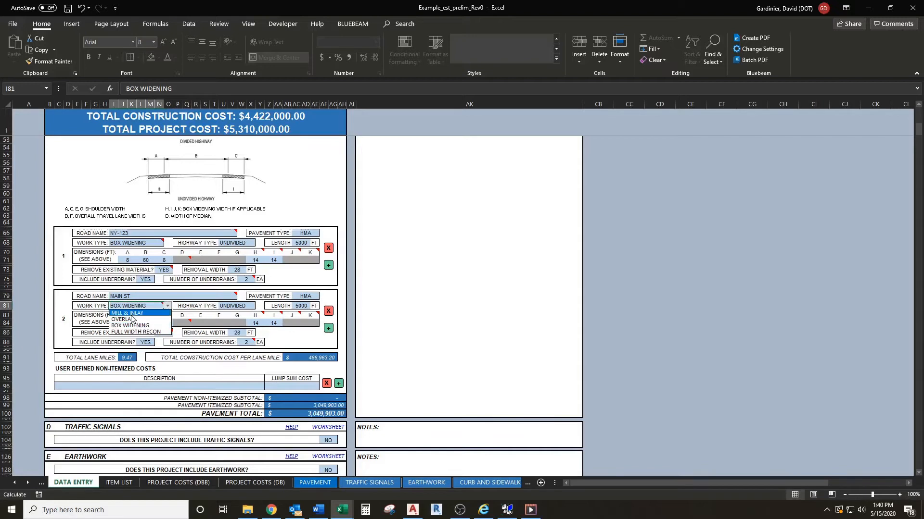
click(131, 314)
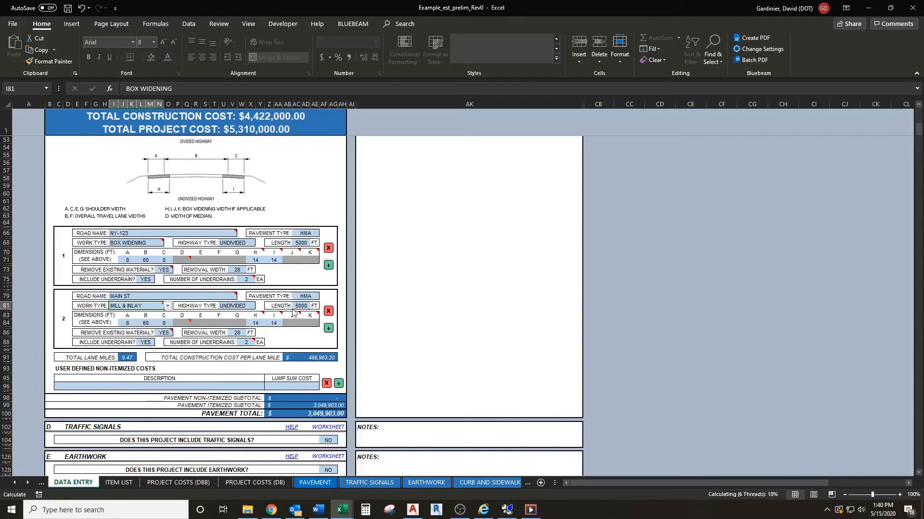
click(242, 309)
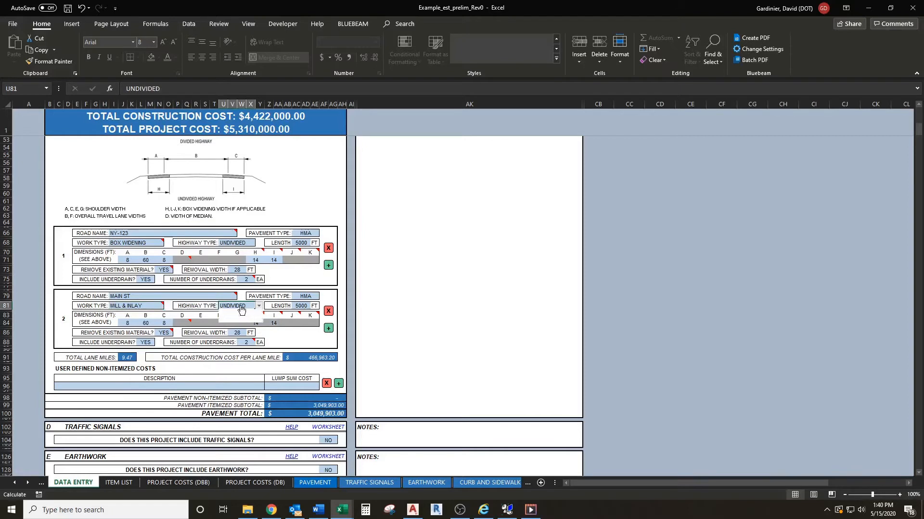
click(302, 309)
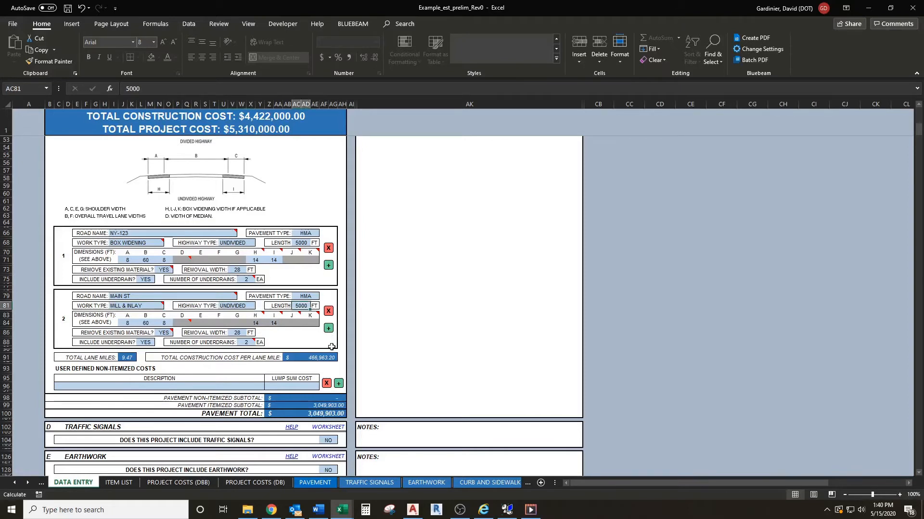
text(500)
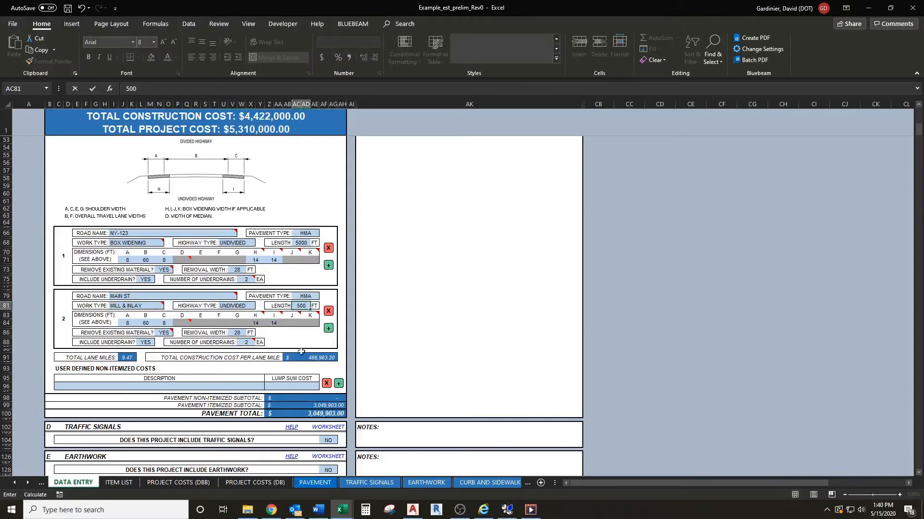
- Set the MAIN ST section's widths to B 24 ft, A 10 ft and C 10 ft
click(149, 324)
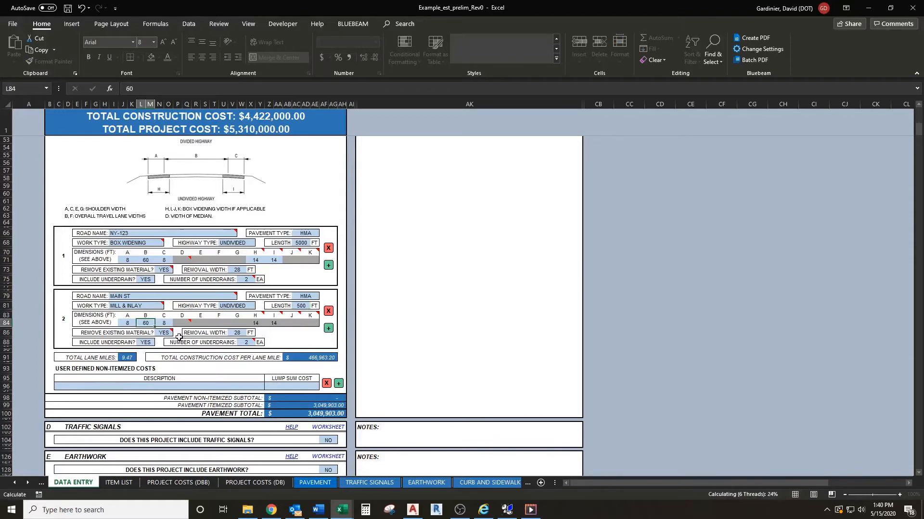
text(24)
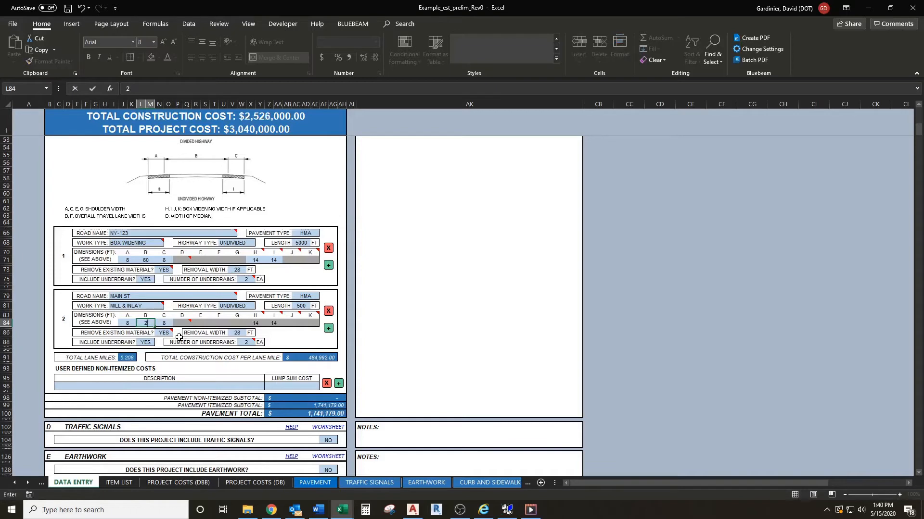
click(130, 322)
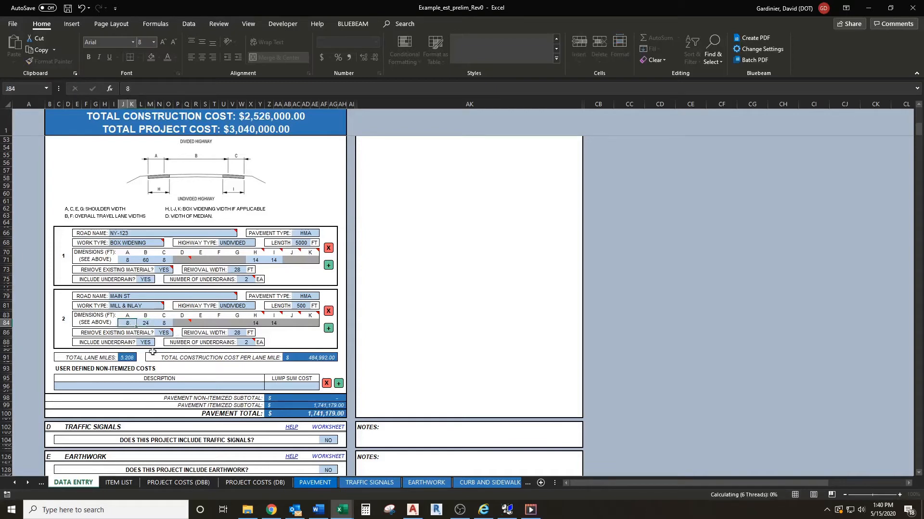
text(10)
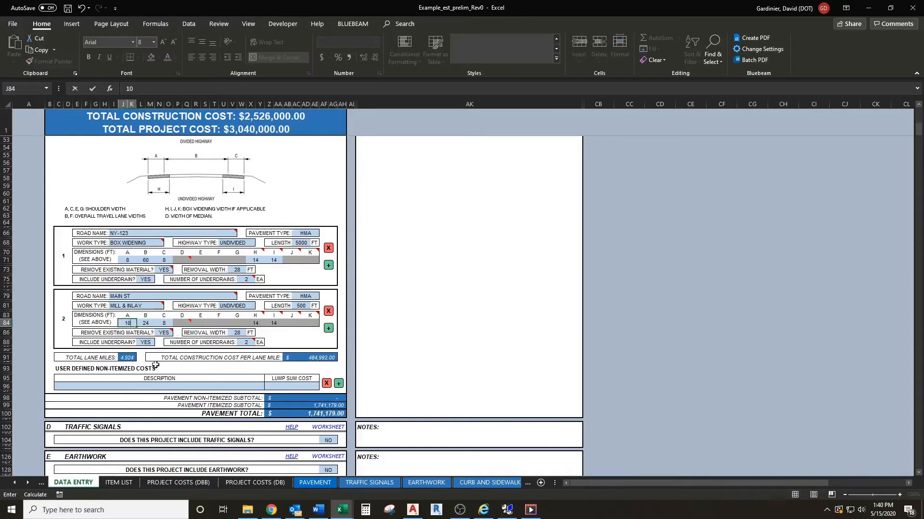
click(163, 323)
text(10)
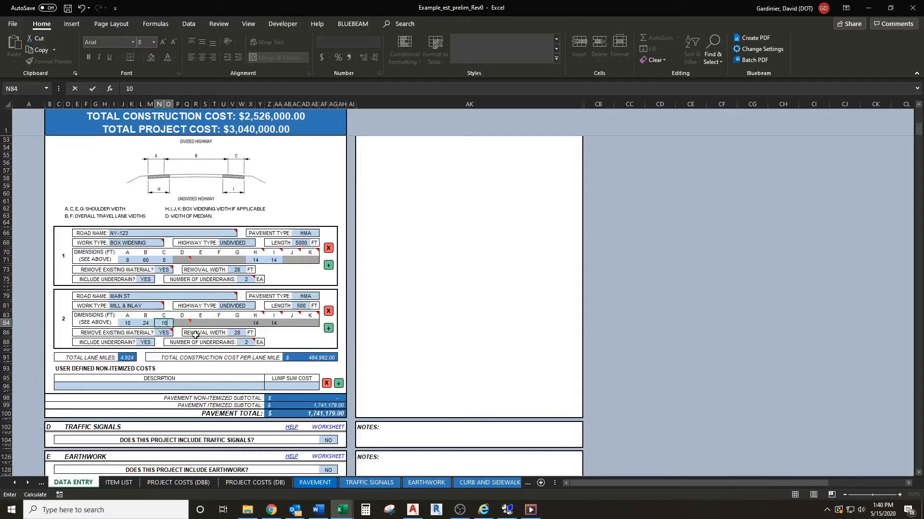
- Clear box widening dimensions H and I from the MAIN ST pavement section
click(258, 328)
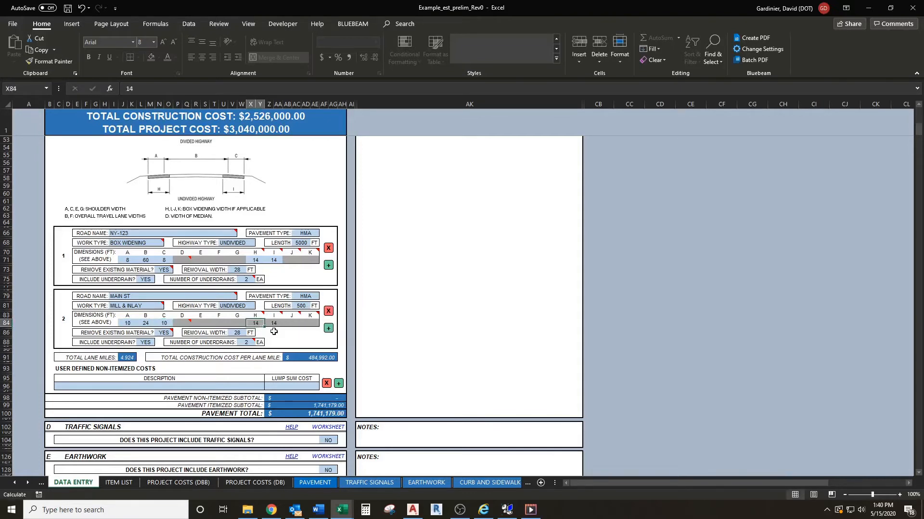
click(278, 327)
key(Delete)
click(278, 333)
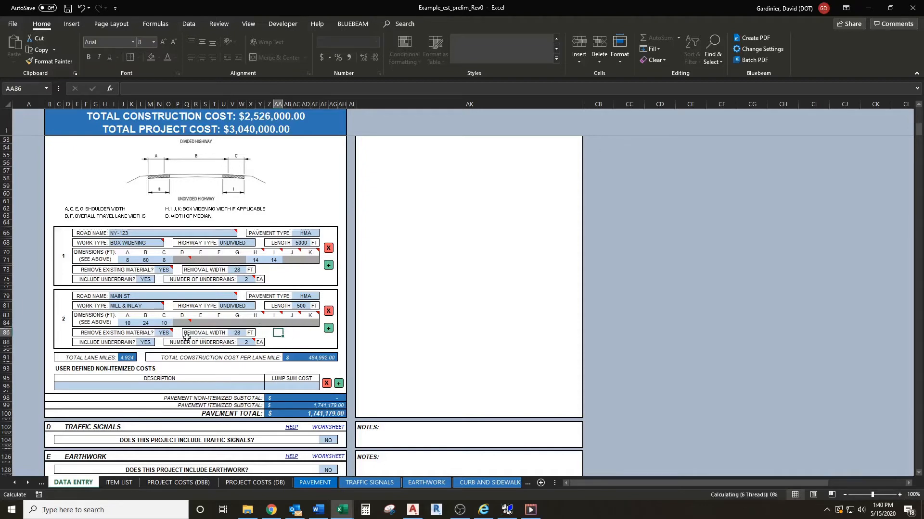
- Set removal of existing material to NO for the MAIN ST section and clear its removal width
click(163, 333)
click(176, 333)
click(161, 346)
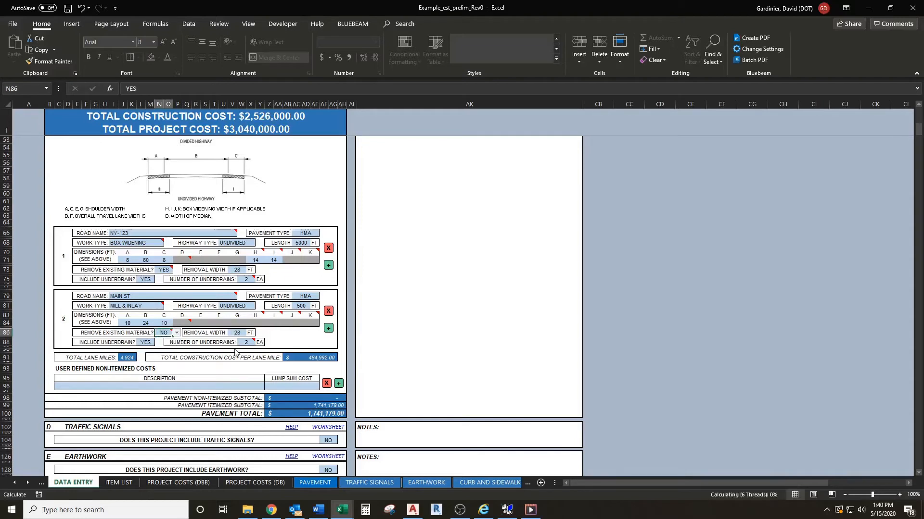
click(240, 336)
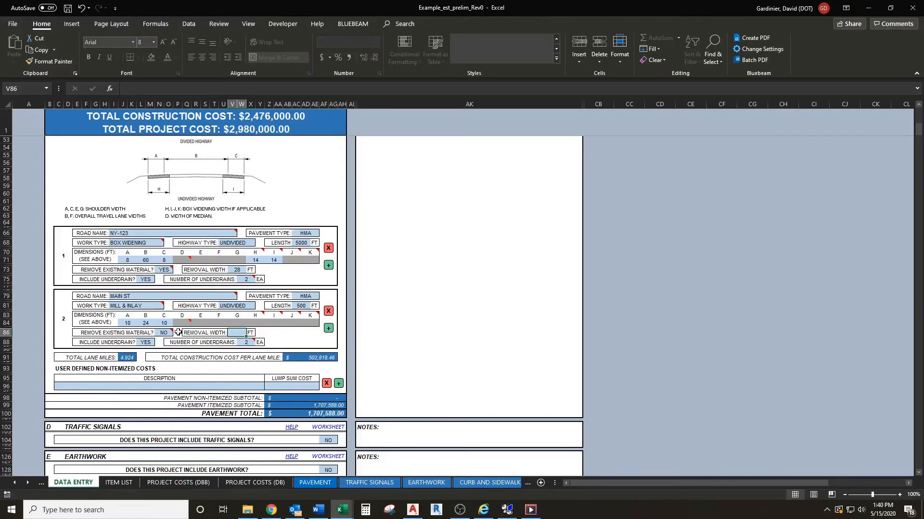
- Set underdrain inclusion to NO for the MAIN ST section and clear its number of underdrains
click(152, 343)
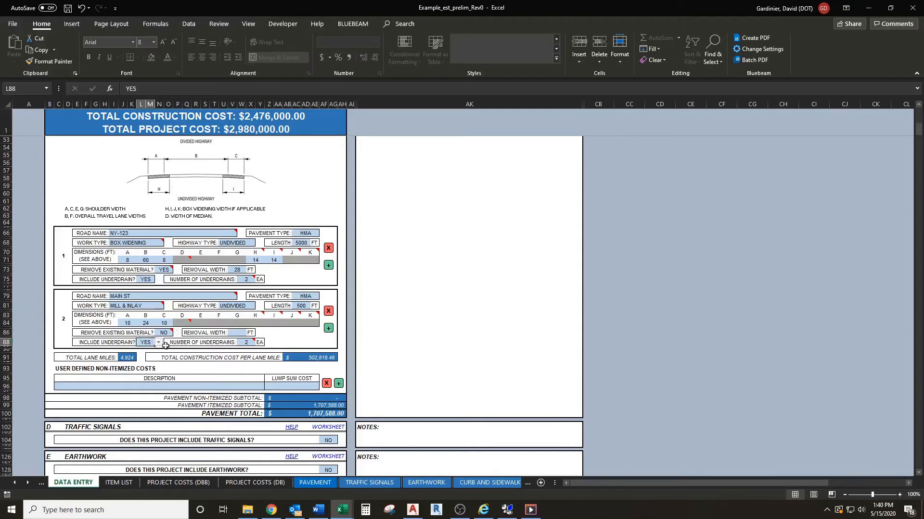
click(159, 343)
click(159, 355)
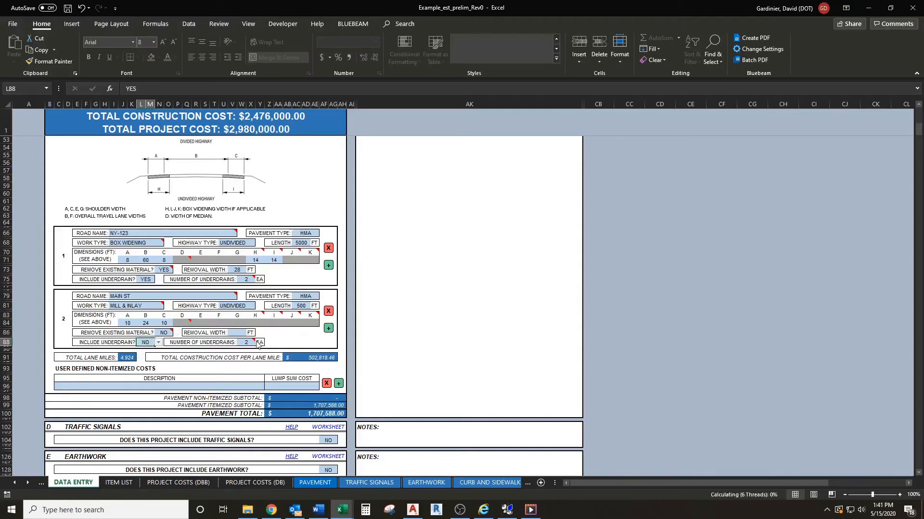
key(Tab)
key(Delete)
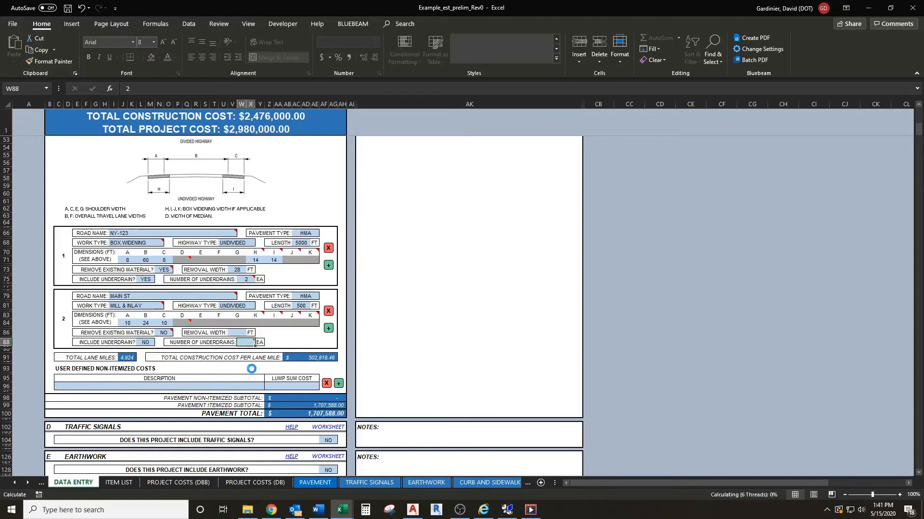
click(251, 369)
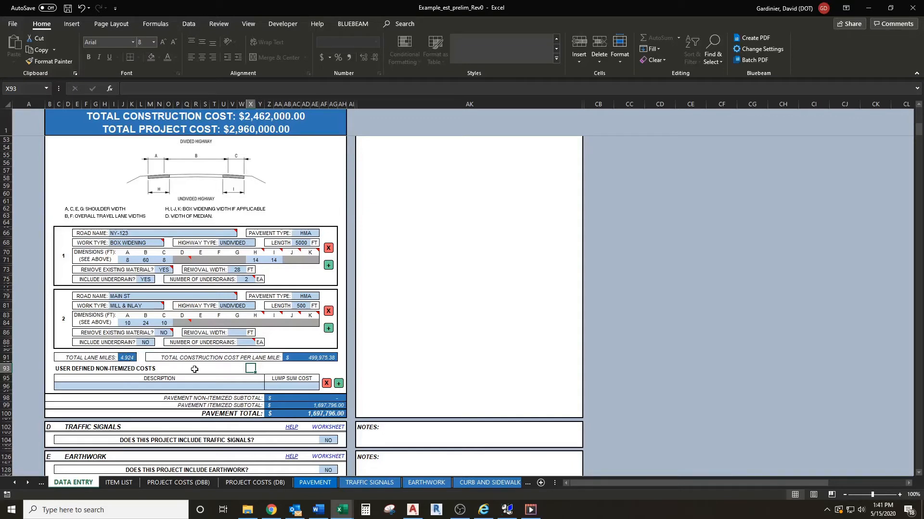
- Enter a user defined non-itemized pavement cost described as ADDITIONAL SCOPE with a lump sum of 50000
scroll(240, 376, down, 3)
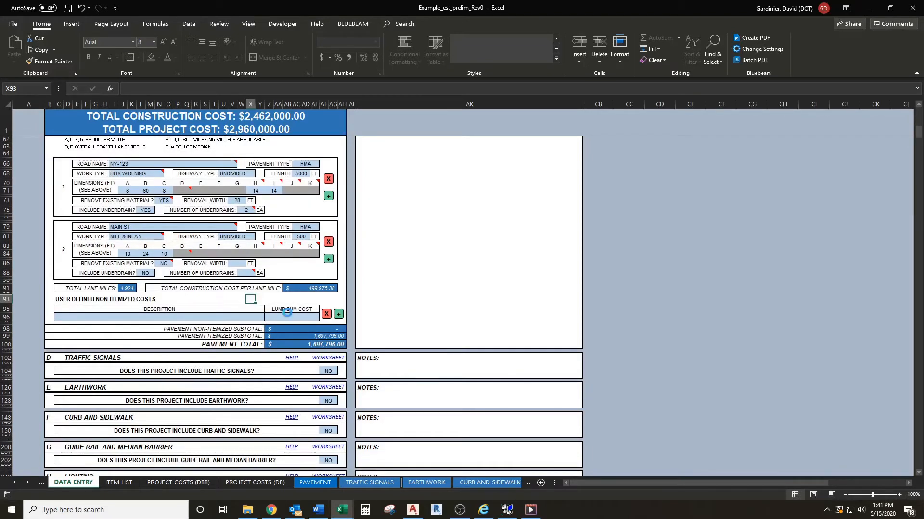
scroll(289, 310, up, 2)
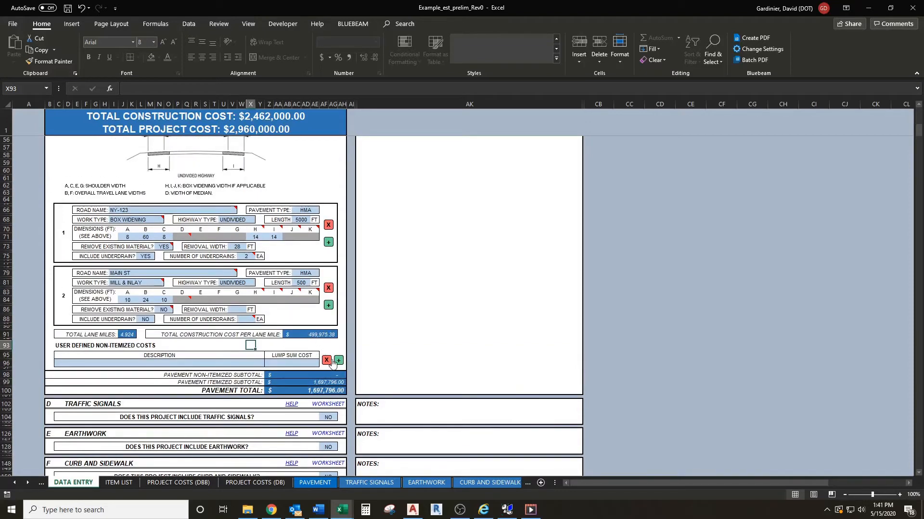
click(67, 364)
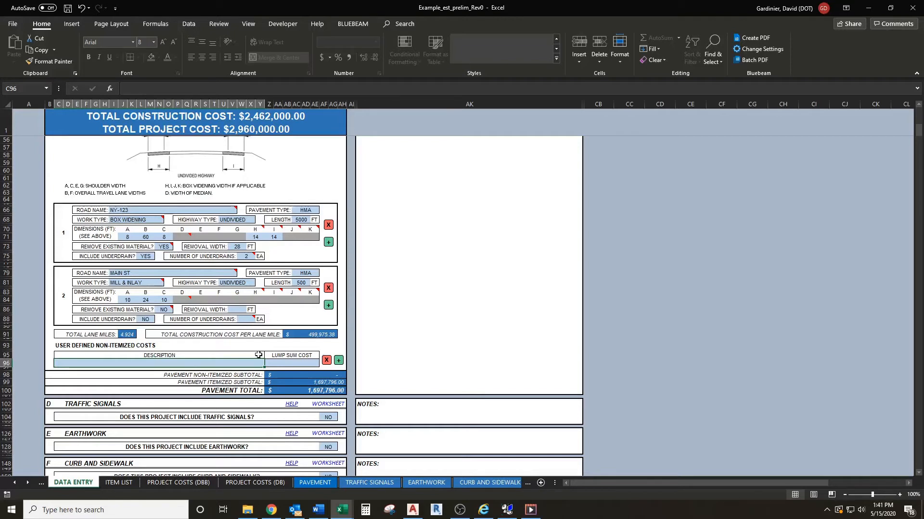
text(ADDITION)
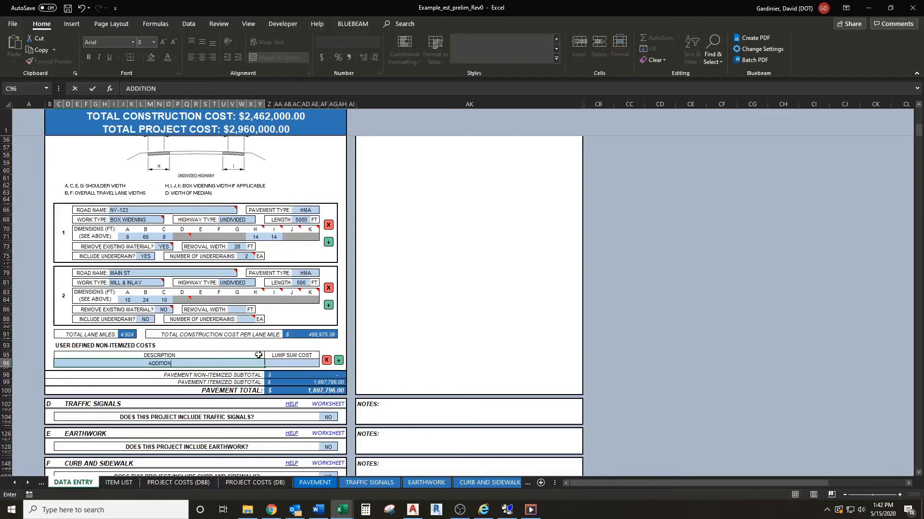
text(AL )
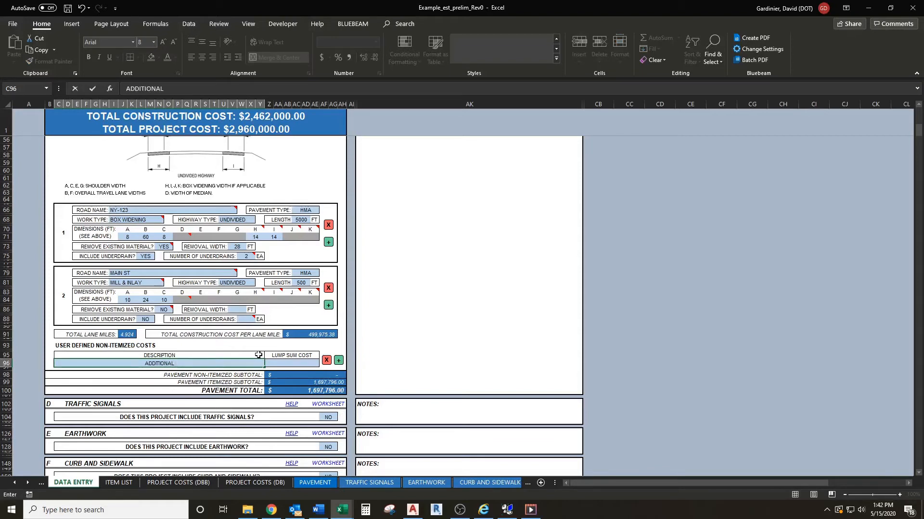
text(SCOPE)
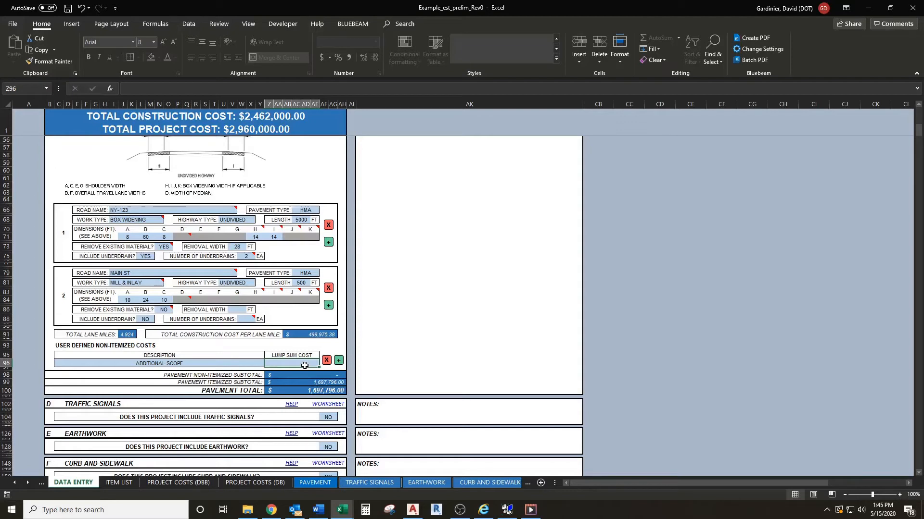
text(500000)
key(BackSpace)
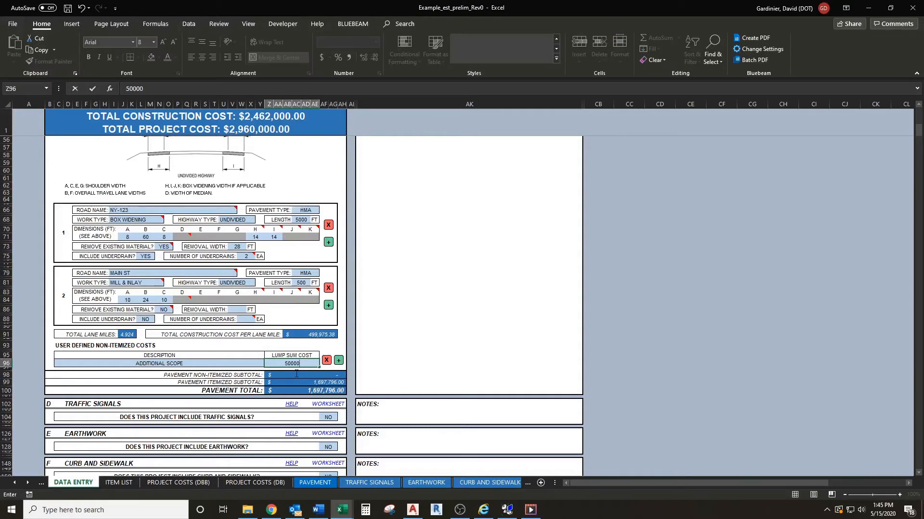
key(Return)
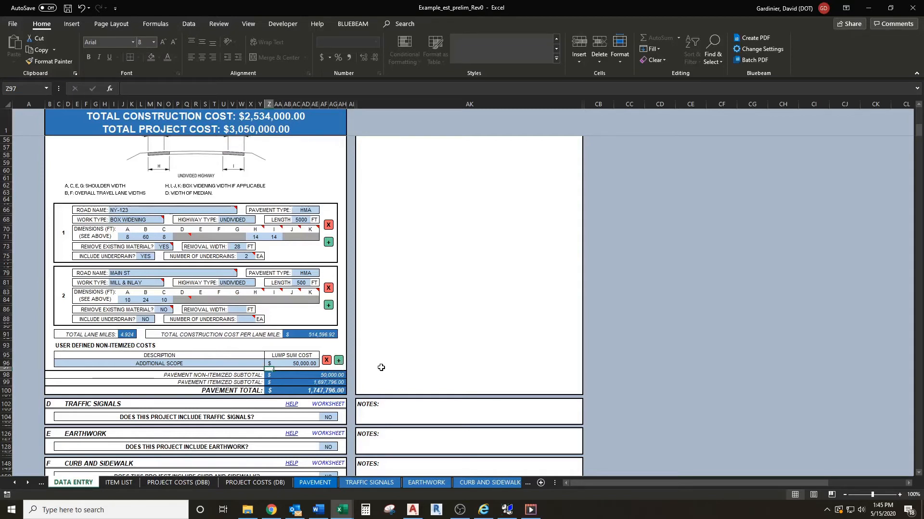
scroll(379, 367, down, 1)
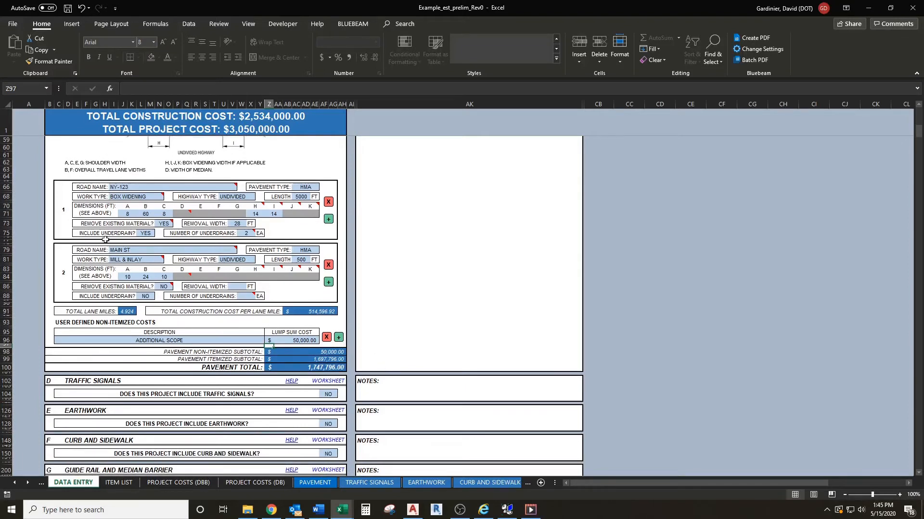
- Review the work type note and the available work type options for the MAIN ST pavement section, keeping MILL & INLAY
scroll(101, 240, up, 1)
mouse_move(150, 285)
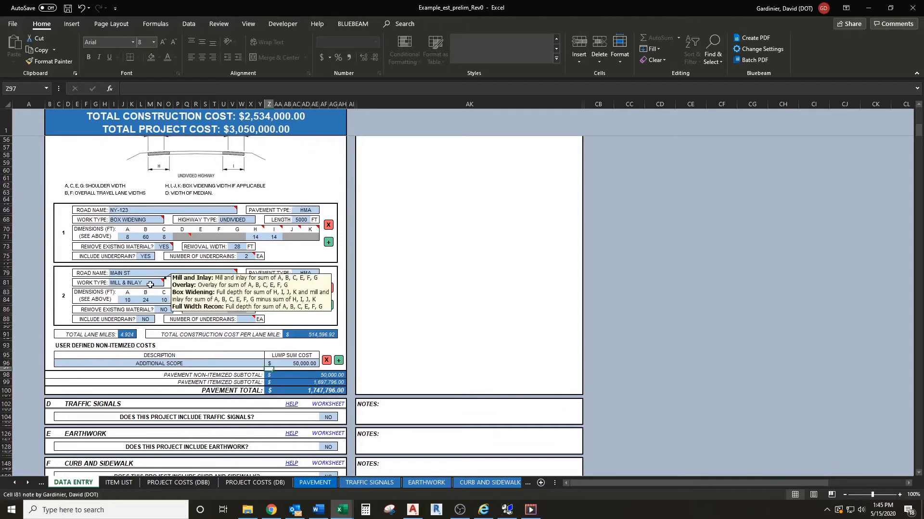
scroll(158, 308, up, 1)
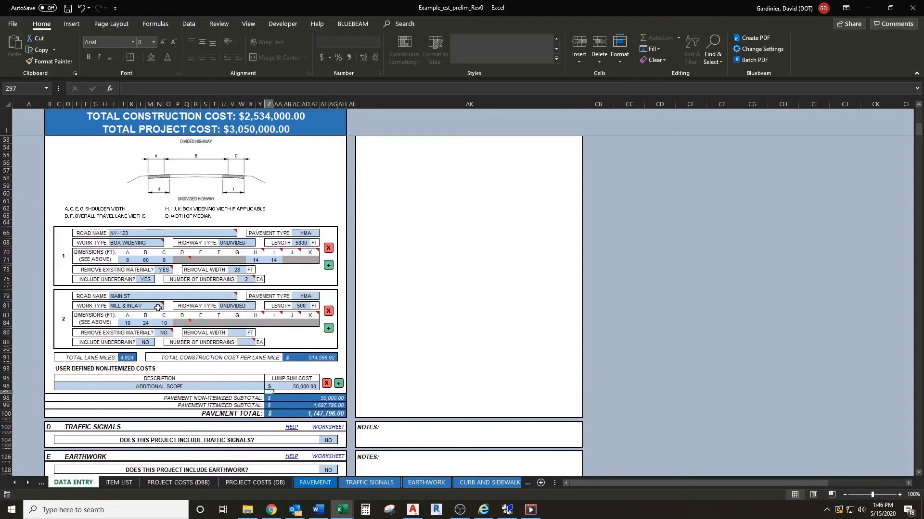
click(158, 308)
click(167, 306)
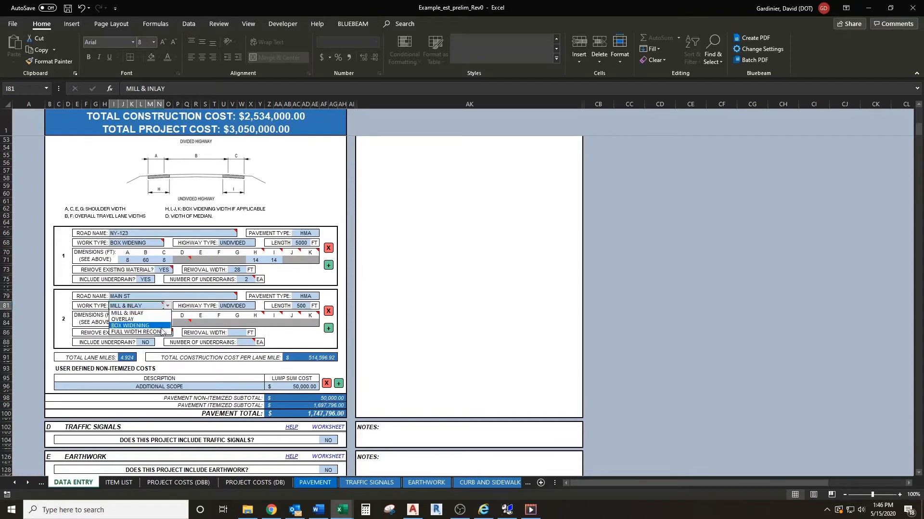
key(Escape)
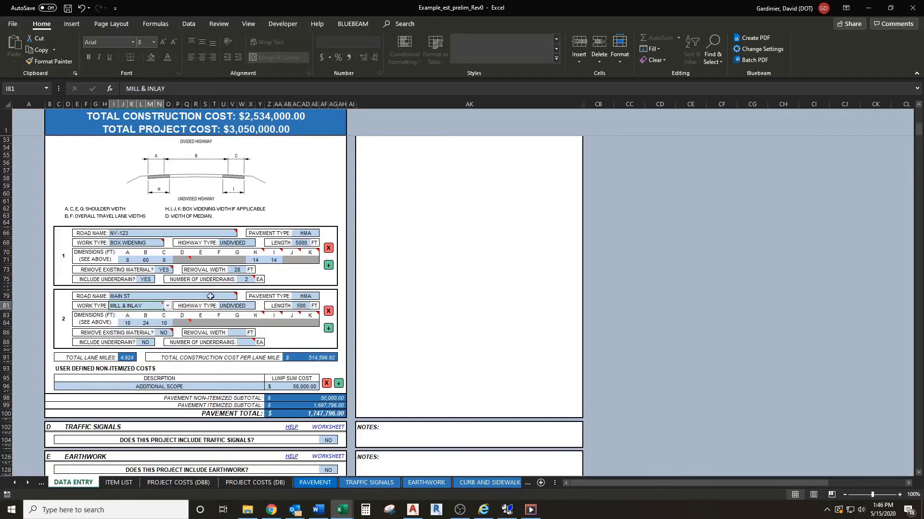
- Open the worksheet linked from the Pavement section heading
scroll(231, 320, up, 3)
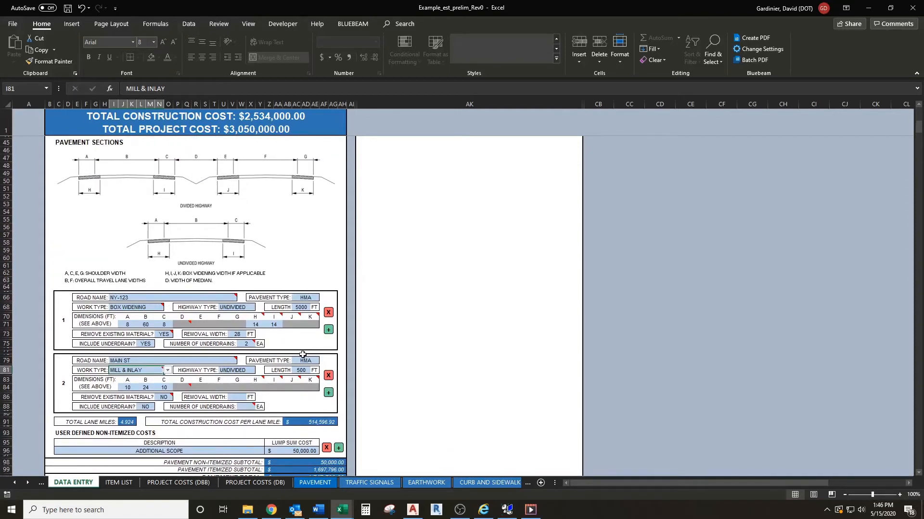
scroll(302, 355, up, 3)
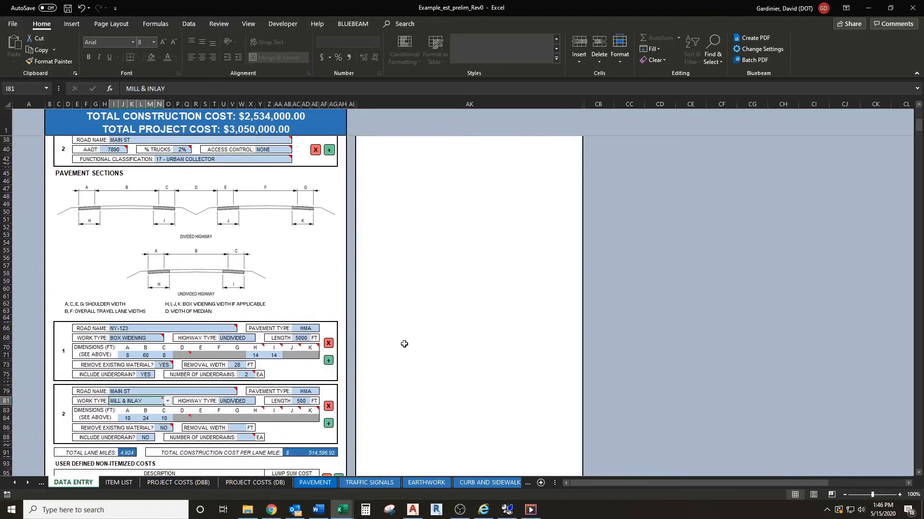
scroll(403, 346, up, 1)
scroll(403, 348, up, 5)
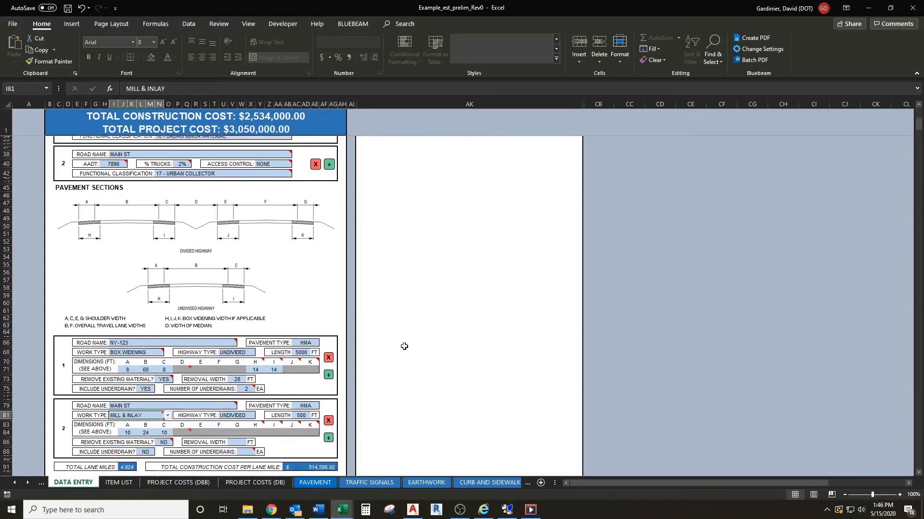
scroll(392, 316, up, 1)
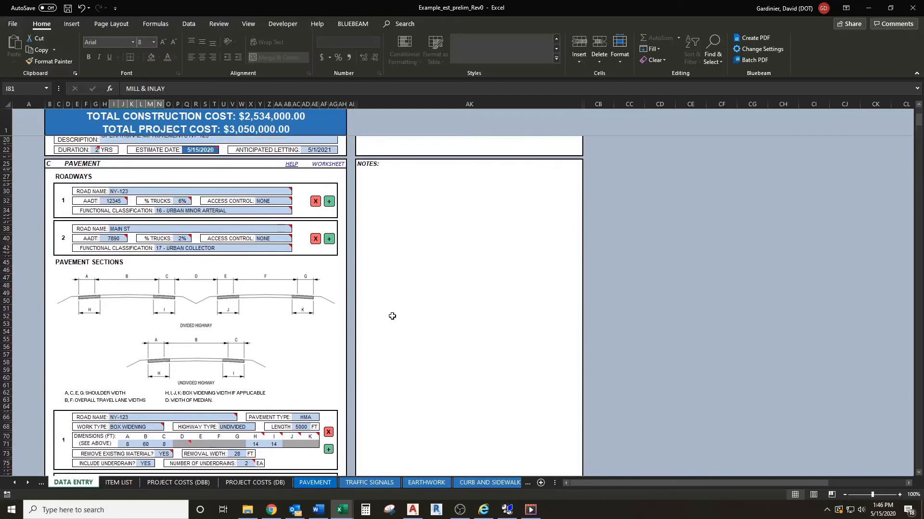
click(334, 168)
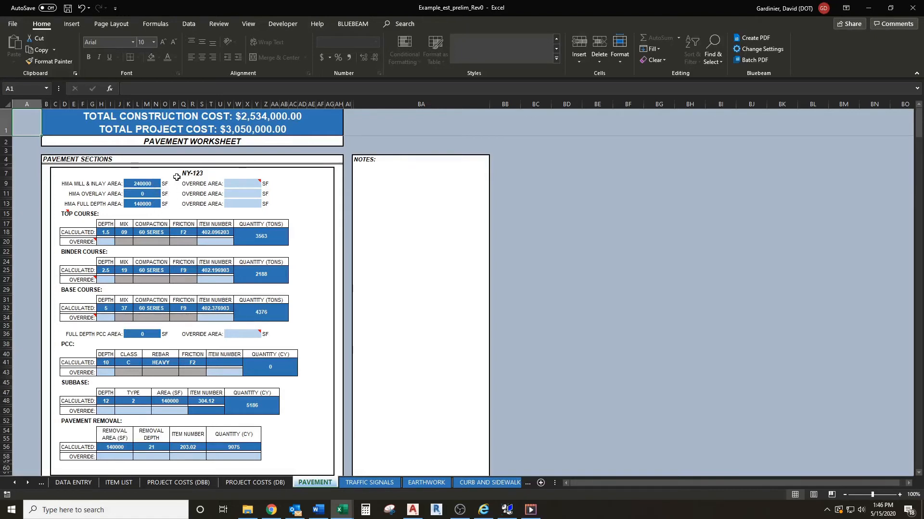
- Examine how the worksheet lays out the calculated pavement areas and courses for the NY-123 and MAIN ST roadways
click(190, 175)
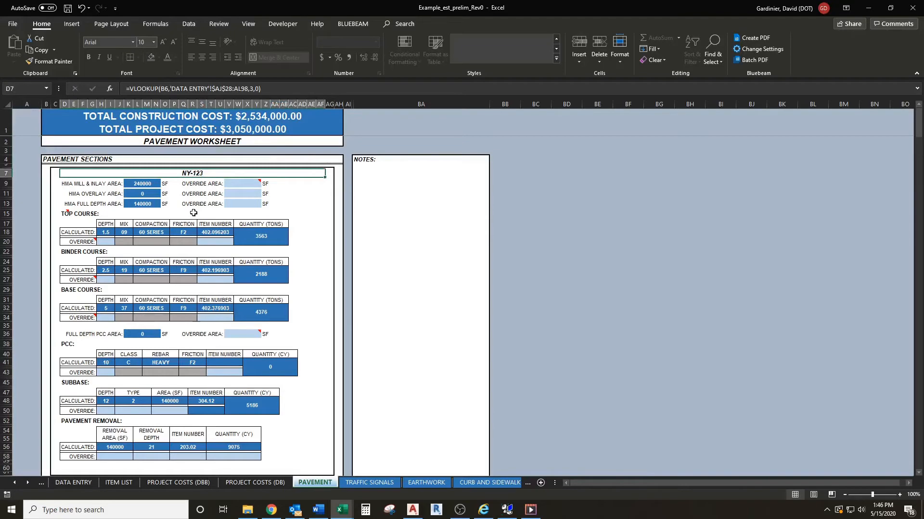
click(192, 214)
scroll(163, 216, down, 15)
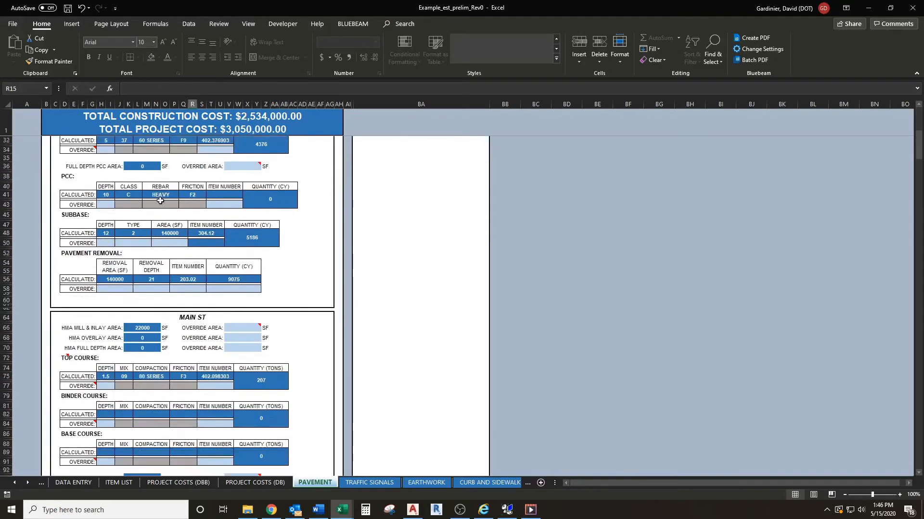
click(141, 243)
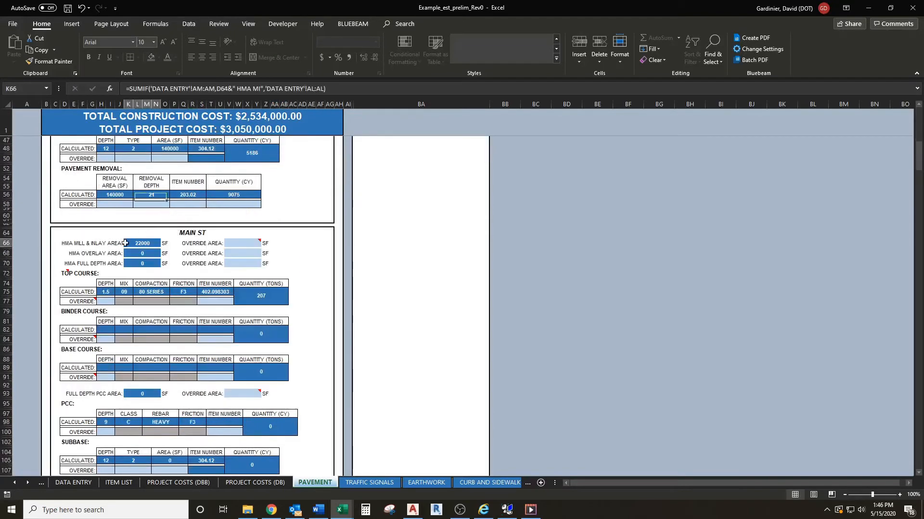
click(181, 234)
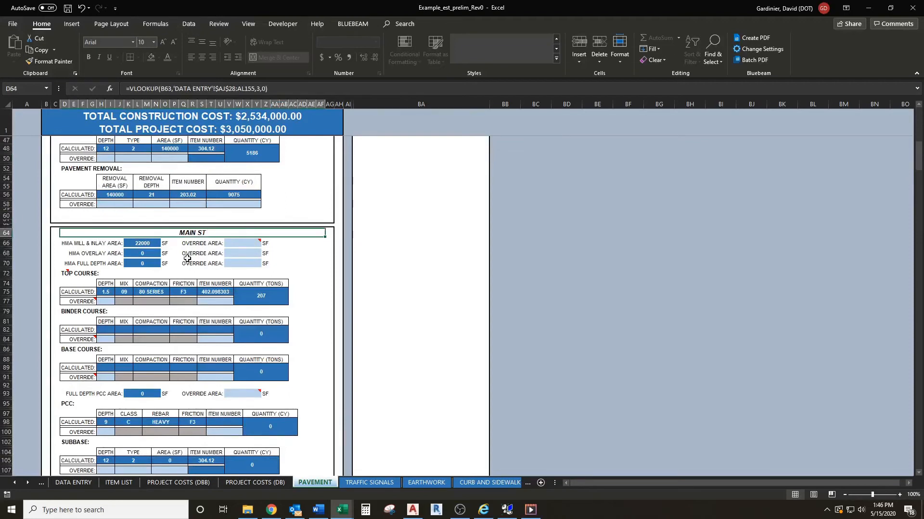
scroll(185, 257, up, 13)
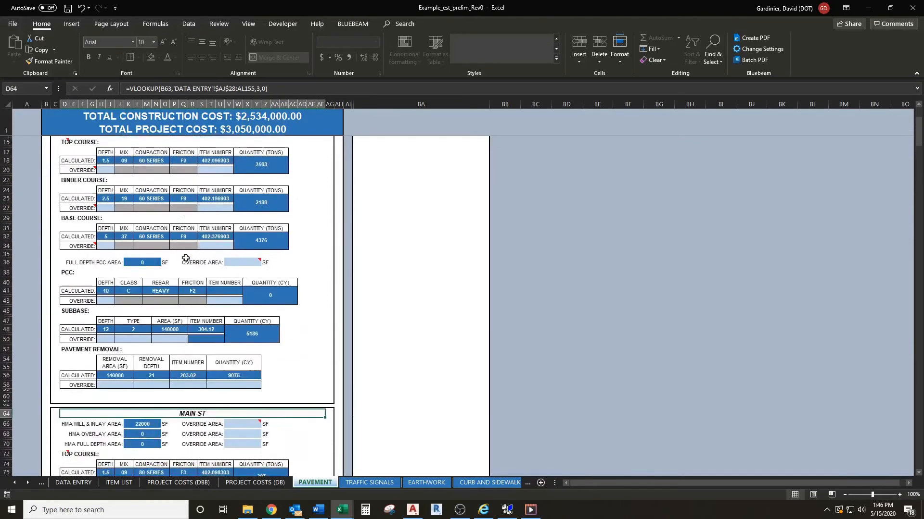
scroll(185, 257, up, 2)
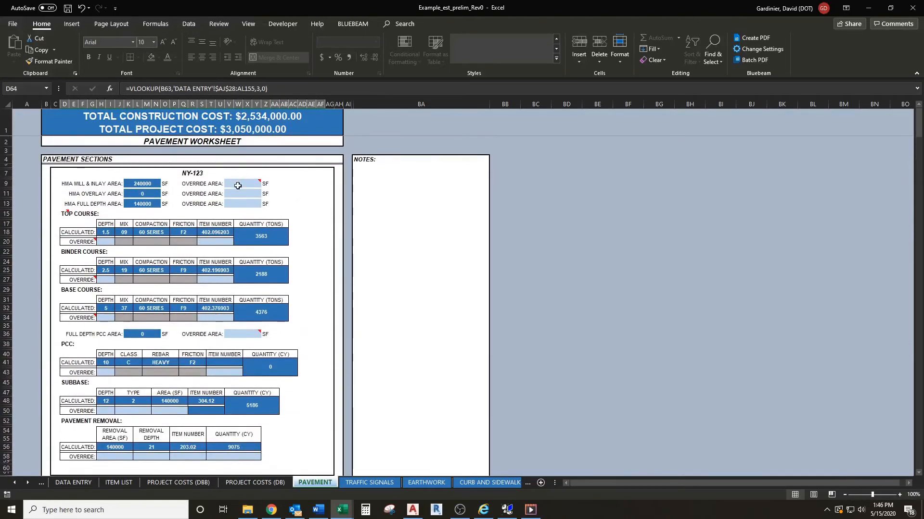
- Check the note and override area fields for NY-123 HMA mill and inlay, overlay and full depth
mouse_move(237, 185)
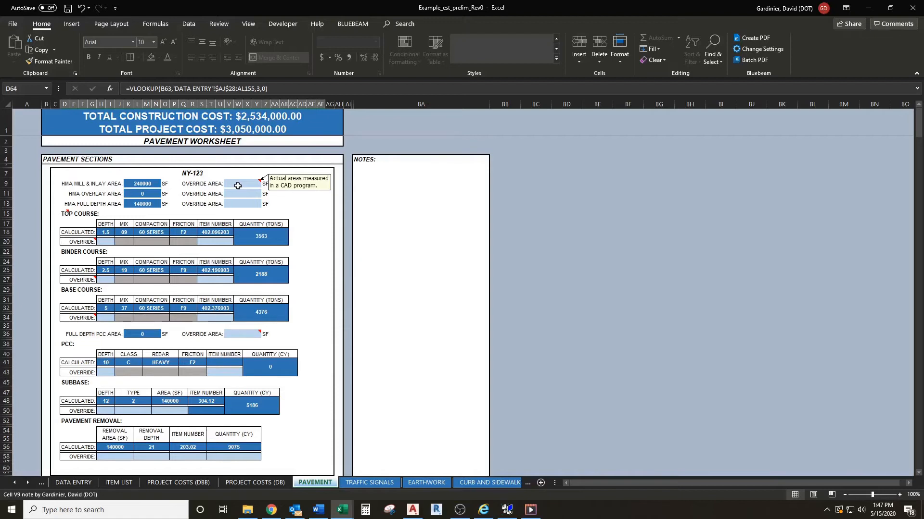
click(237, 185)
click(238, 192)
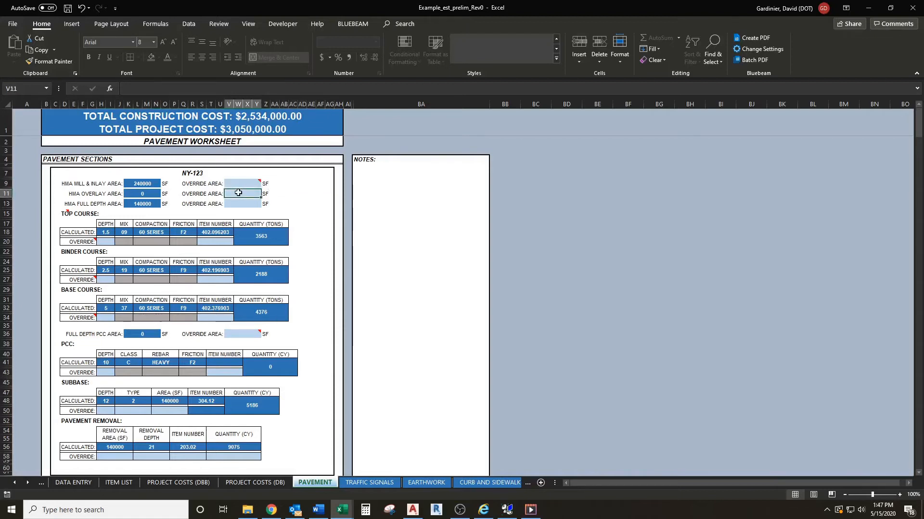
click(240, 204)
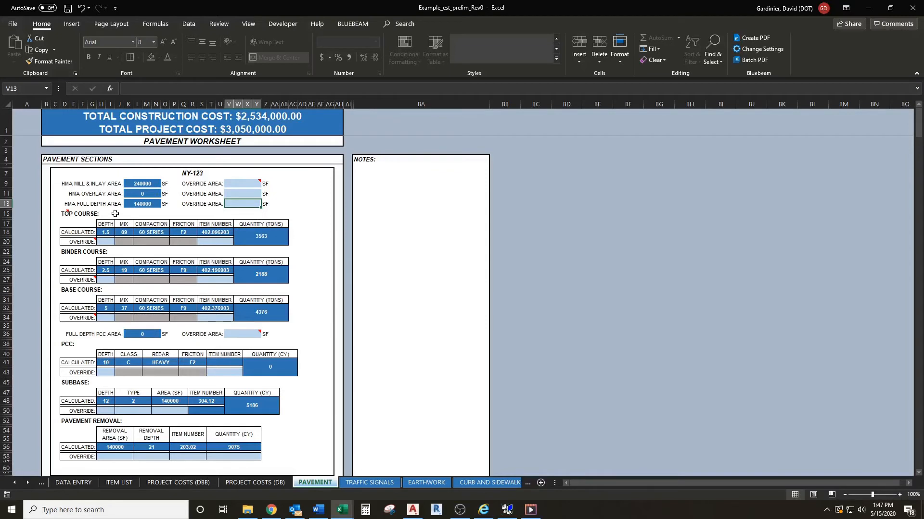
mouse_move(66, 214)
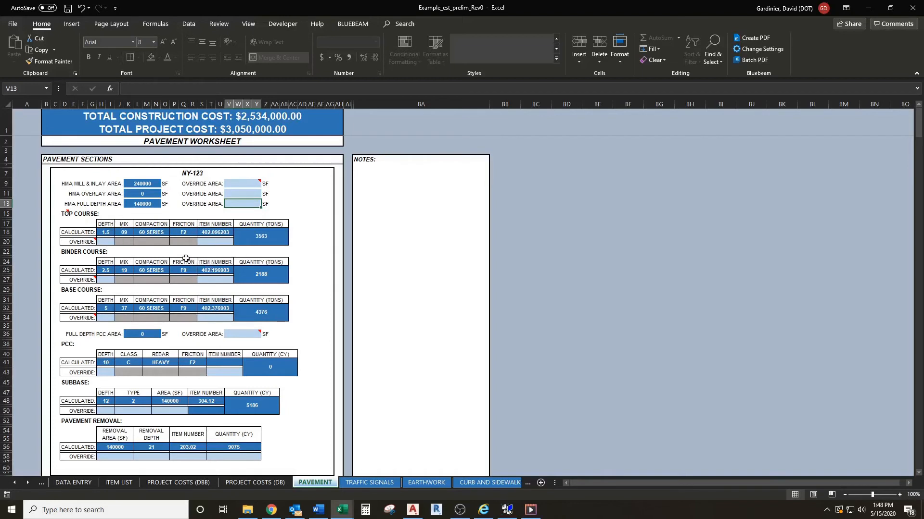
- Override the NY-123 top course with a depth of 2 and item number 402.098203
click(107, 242)
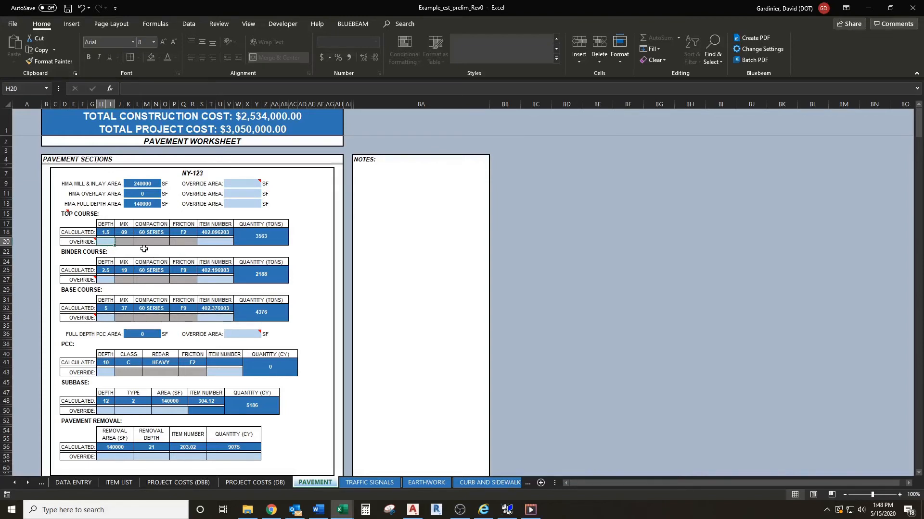
text(2)
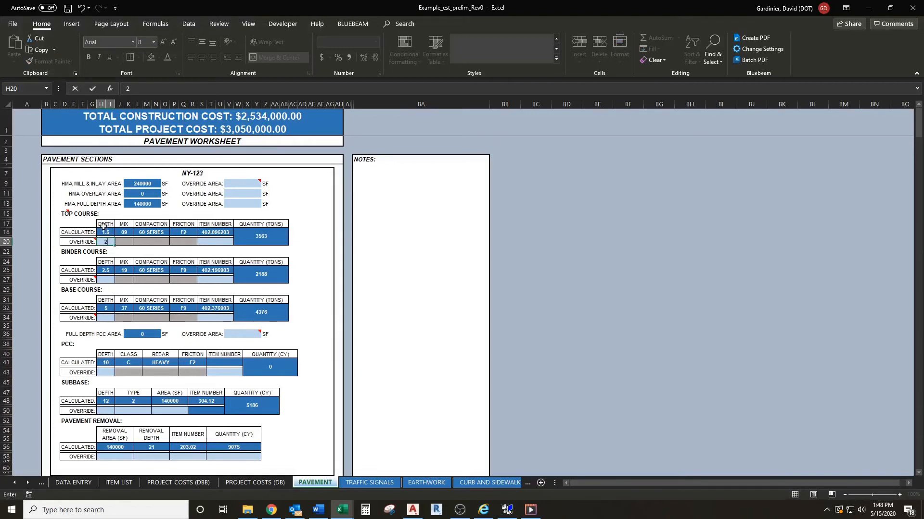
click(220, 245)
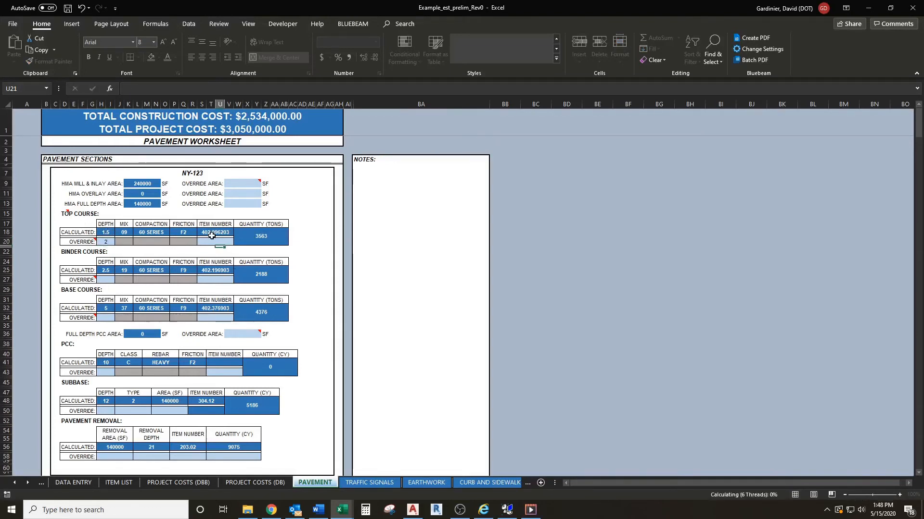
click(224, 247)
text(40)
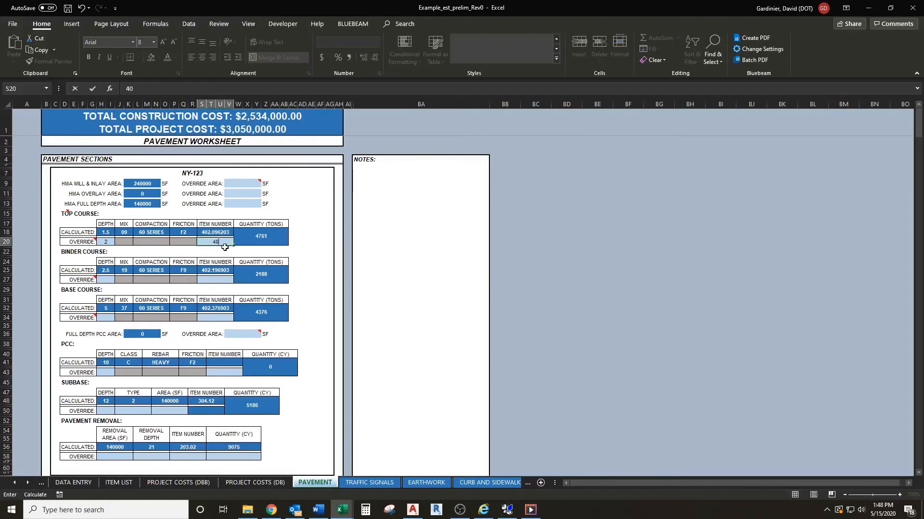
text(2.098203)
click(225, 248)
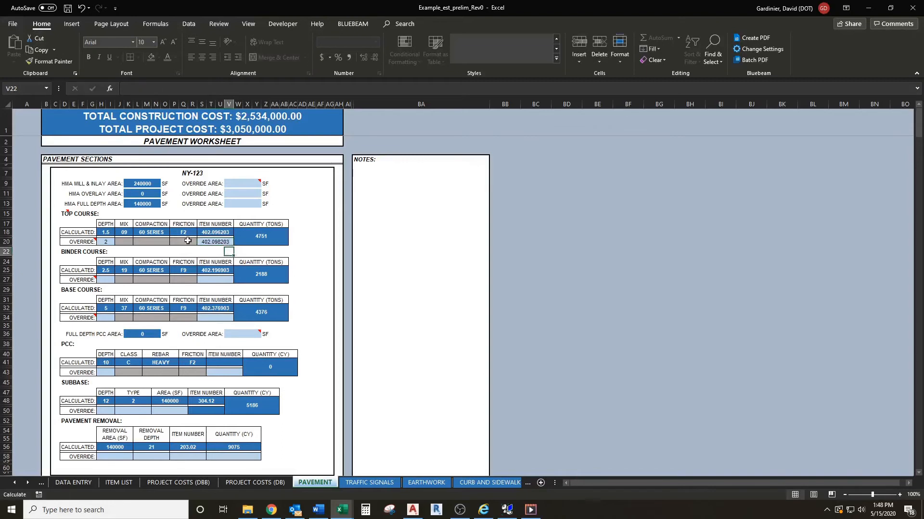
- Examine the remaining NY-123 courses, subbase and pavement removal entries, and the corresponding calculated and override fields for MAIN ST
scroll(163, 245, down, 2)
scroll(168, 238, down, 1)
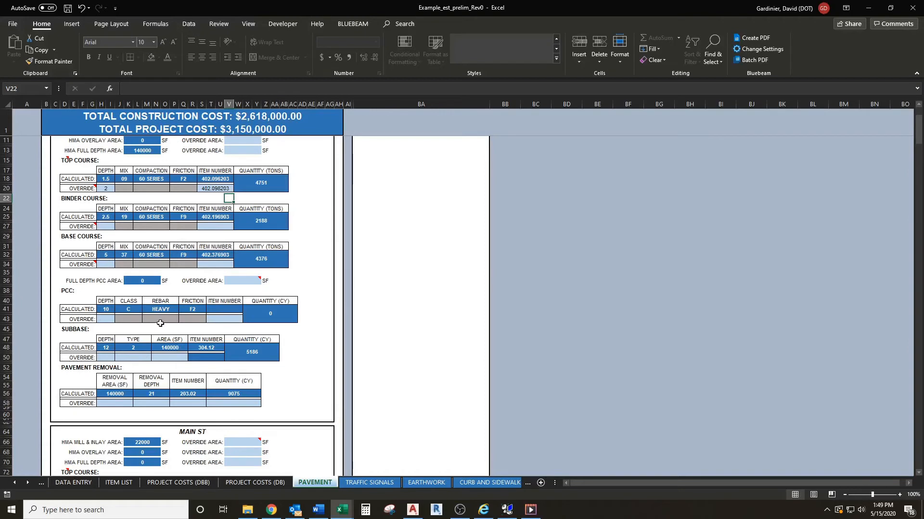
scroll(163, 329, down, 1)
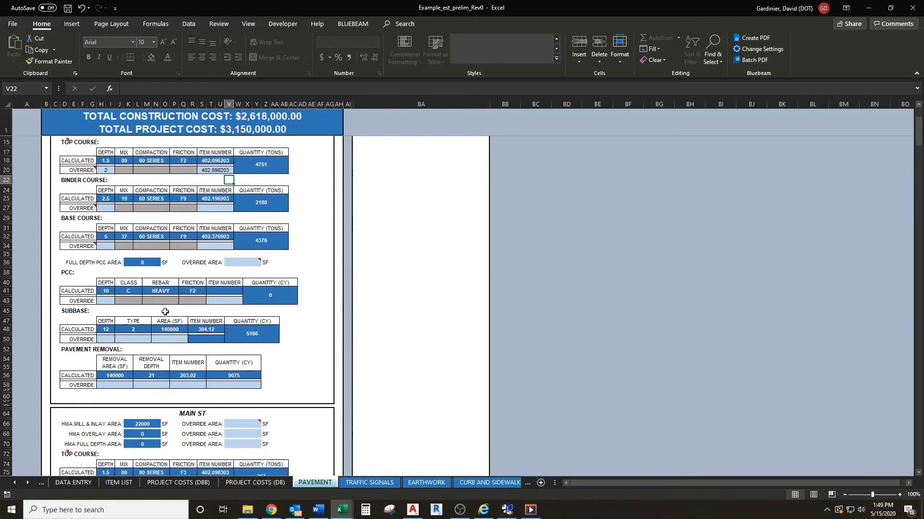
scroll(165, 312, down, 2)
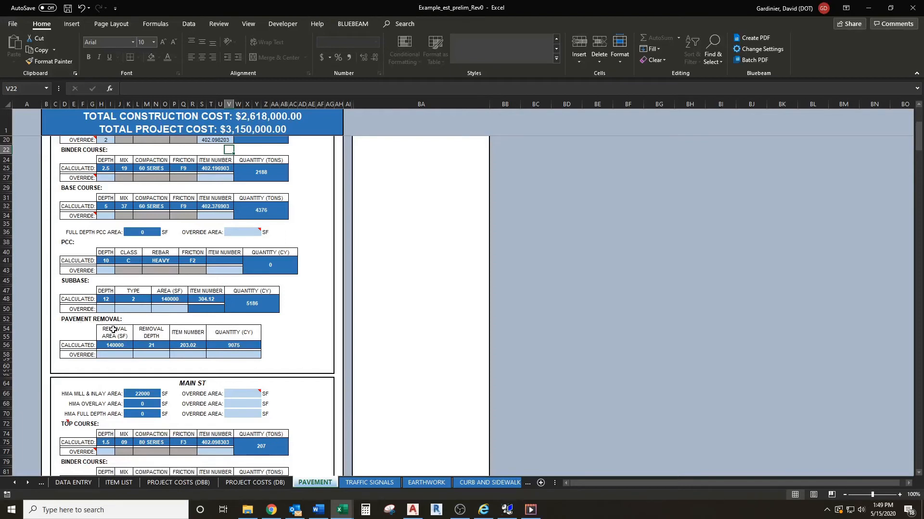
scroll(166, 362, up, 1)
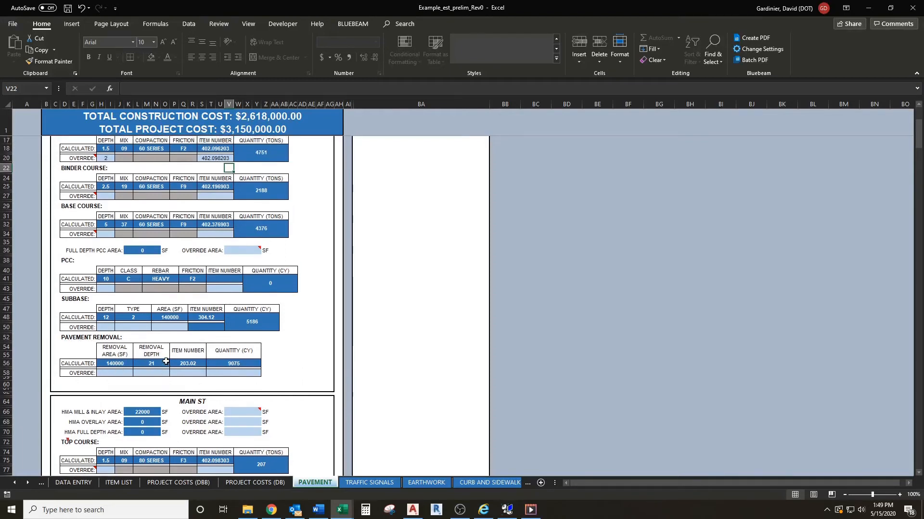
scroll(165, 362, up, 1)
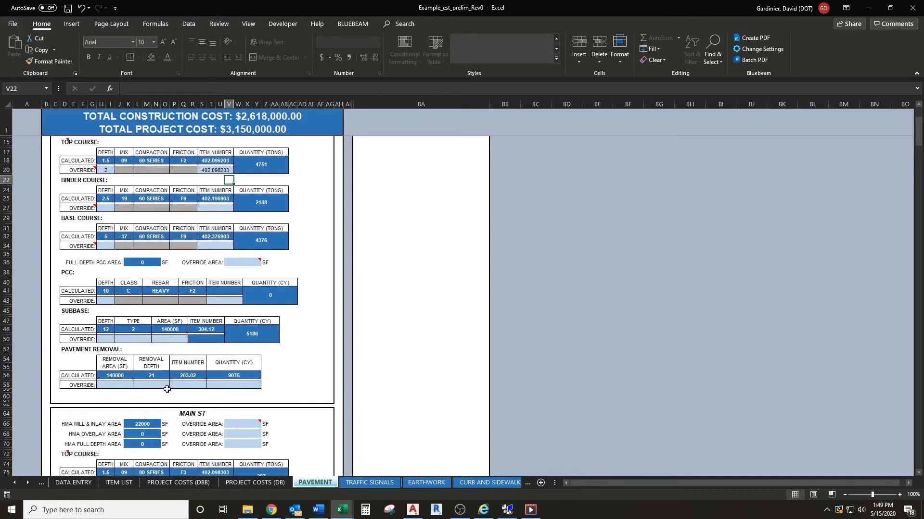
scroll(167, 389, down, 1)
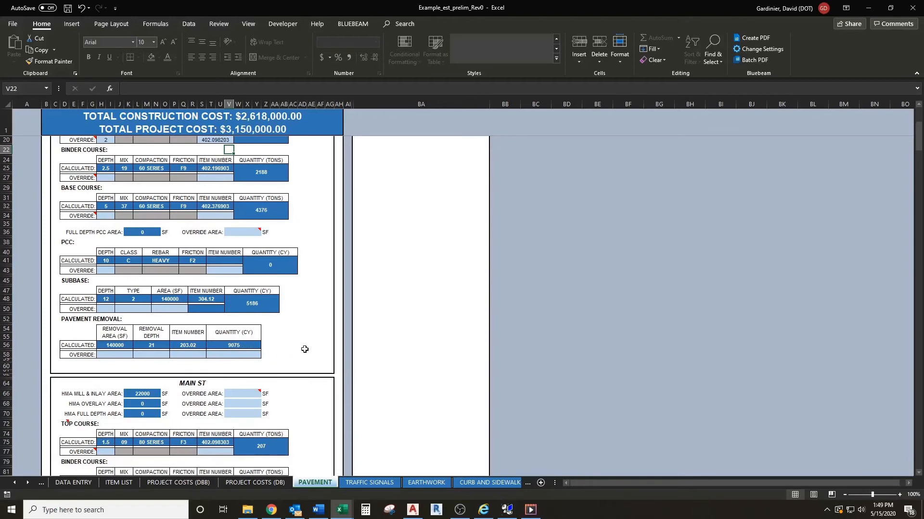
scroll(305, 349, down, 4)
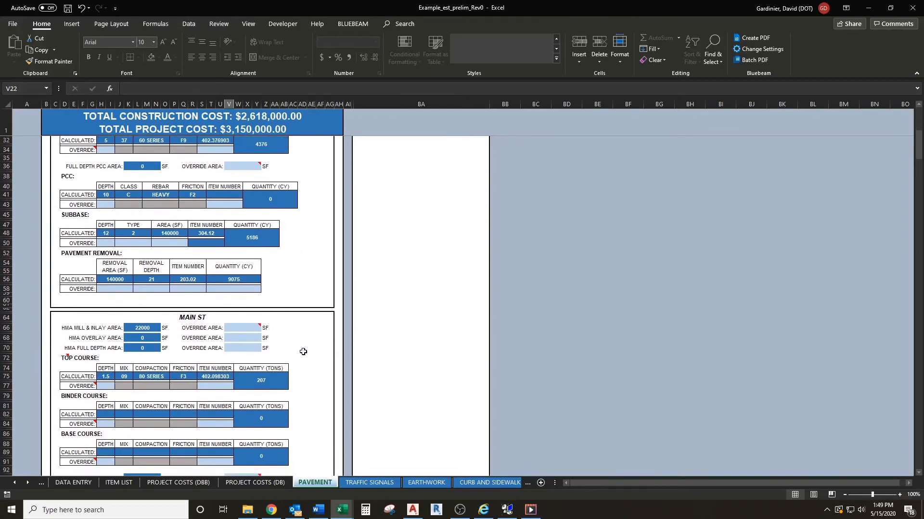
scroll(303, 351, down, 5)
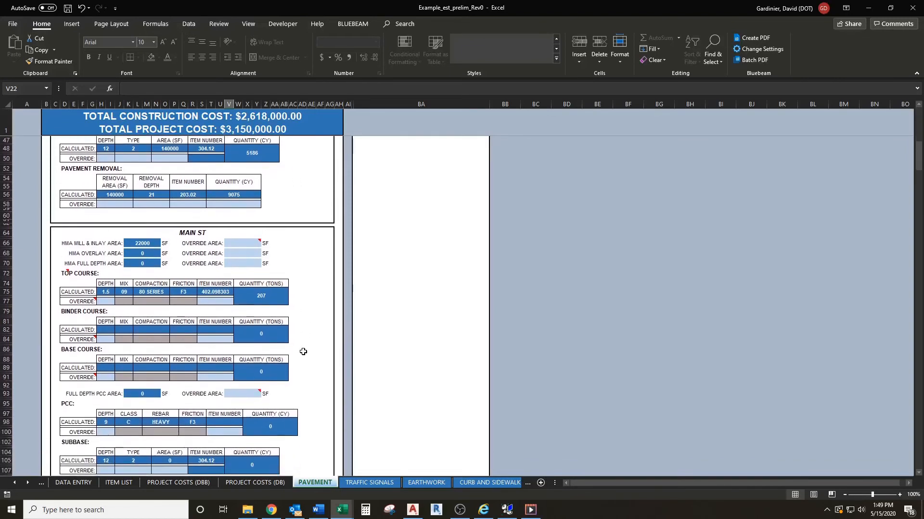
scroll(308, 353, down, 3)
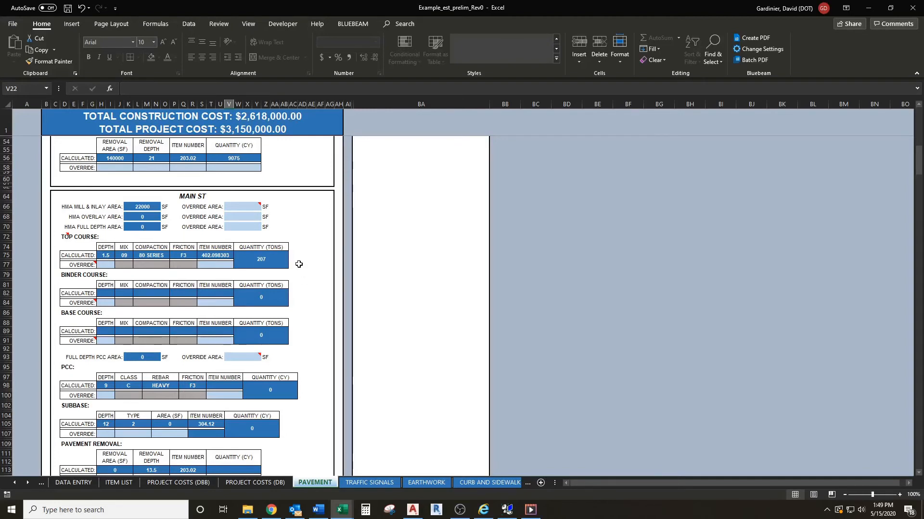
scroll(299, 264, down, 2)
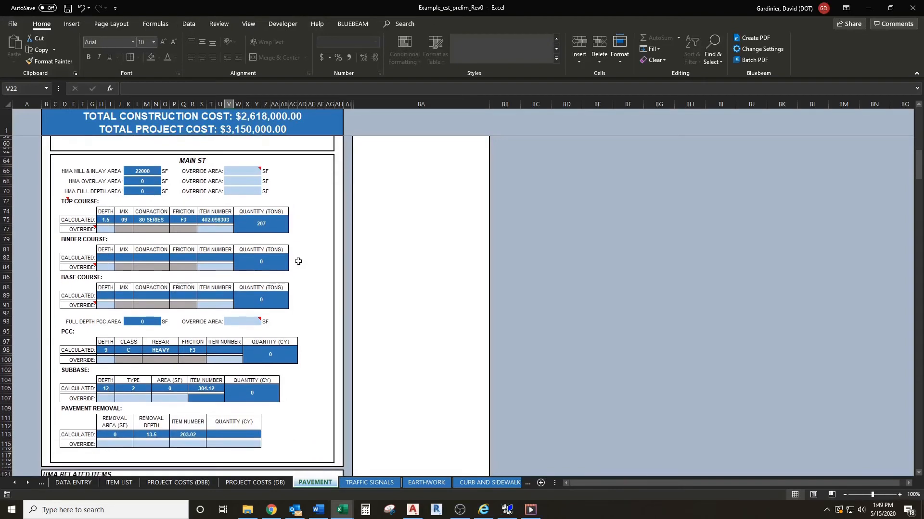
scroll(298, 261, down, 1)
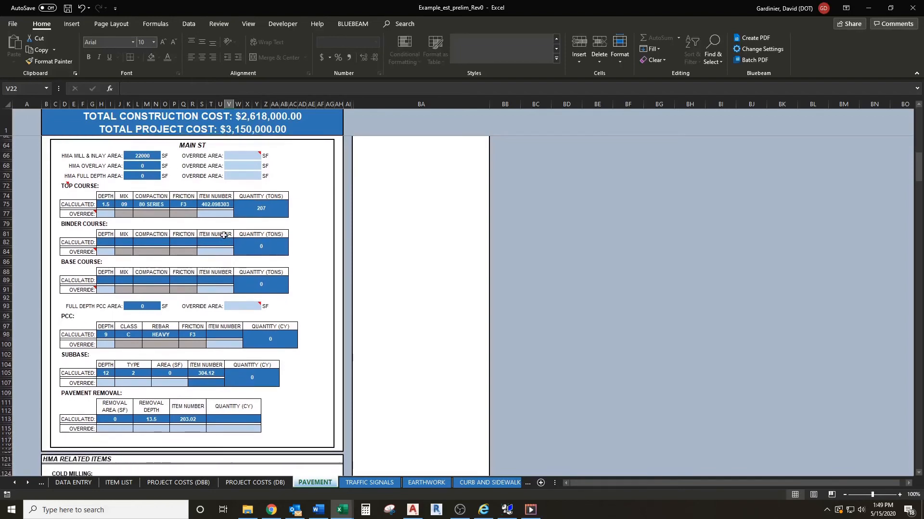
- Copy the NY-123 top course override item number 402.098203 into the MAIN ST top course override item number
scroll(214, 219, up, 1)
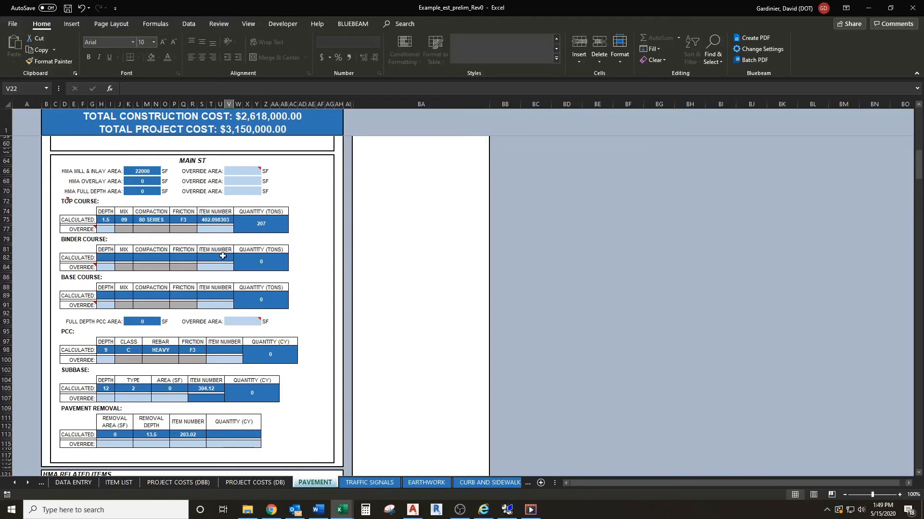
scroll(212, 253, up, 7)
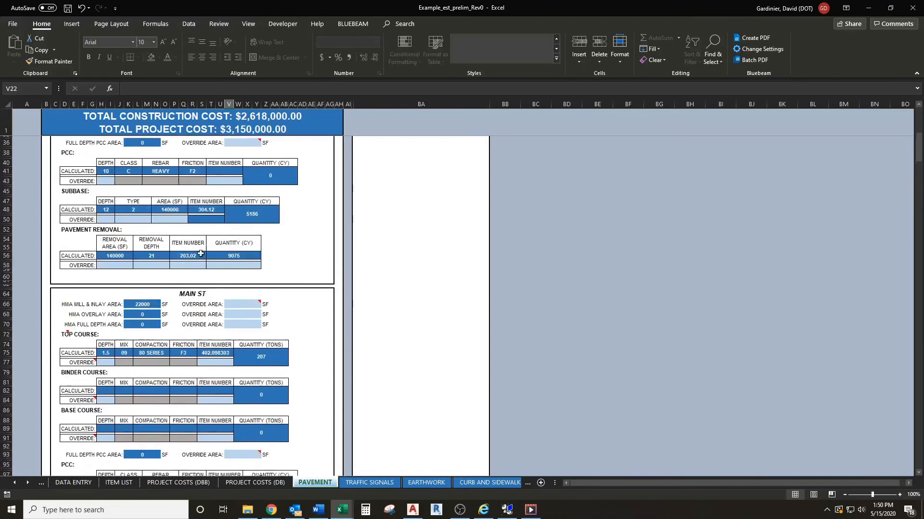
scroll(212, 253, up, 3)
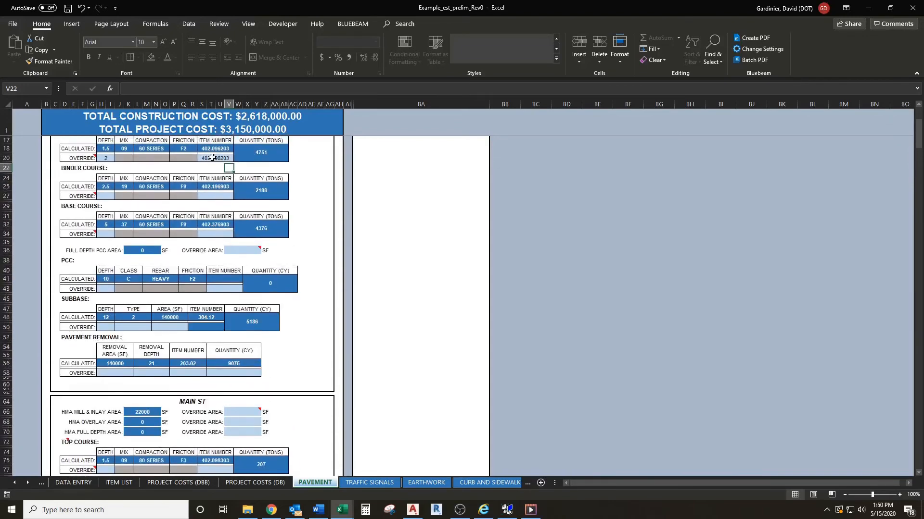
click(212, 158)
key(ctrl+c)
scroll(237, 312, down, 5)
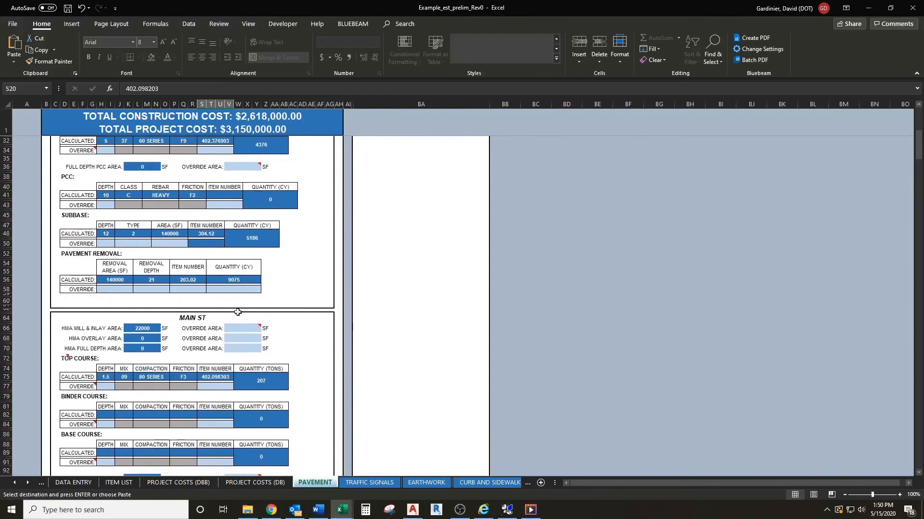
click(216, 385)
key(Return)
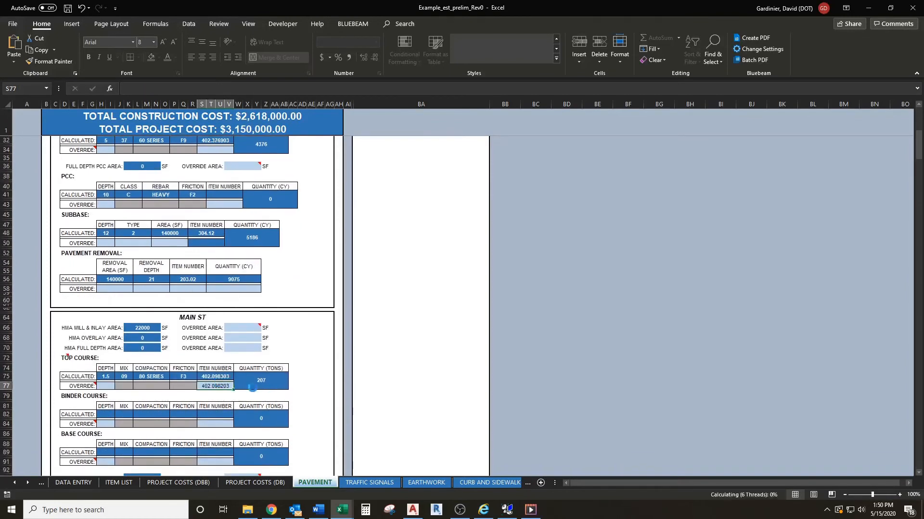
click(265, 363)
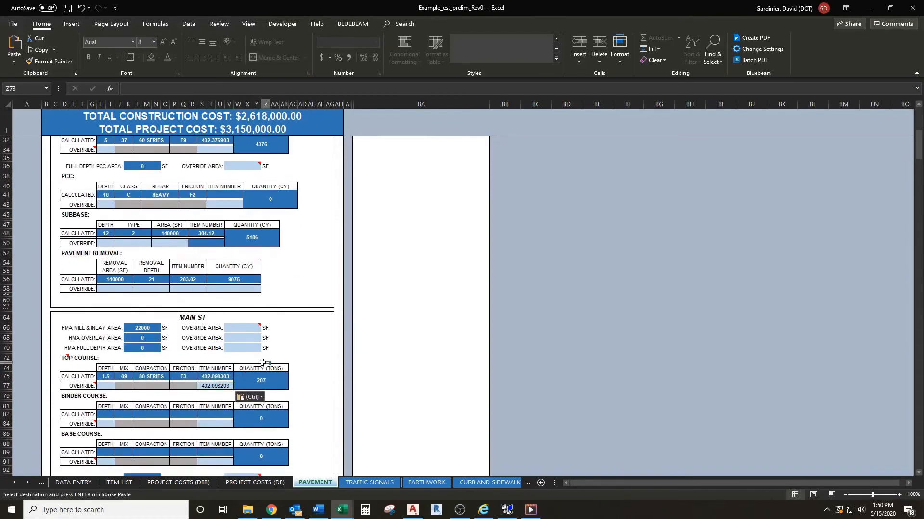
- Check the cold milling entries under HMA Related Items, including the milling type note, the override type options and the override quantity field
scroll(201, 405, down, 3)
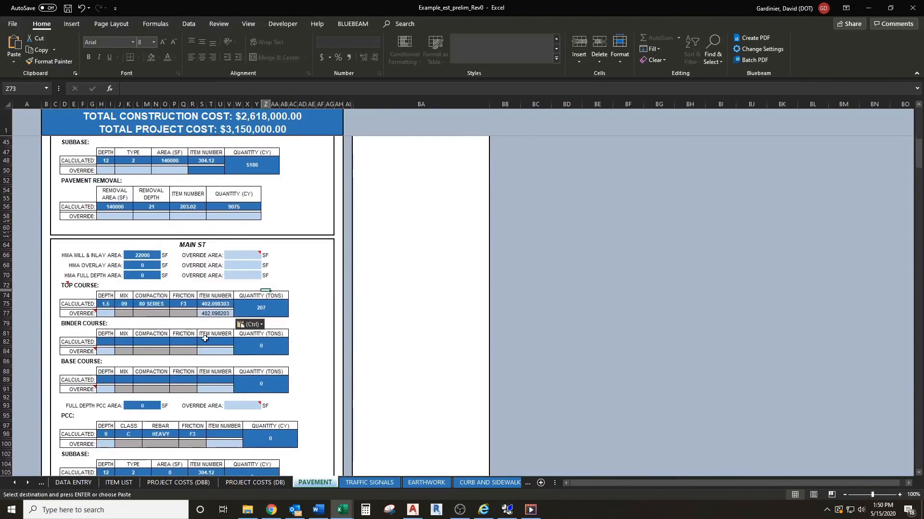
click(203, 372)
scroll(204, 370, down, 2)
scroll(204, 369, down, 2)
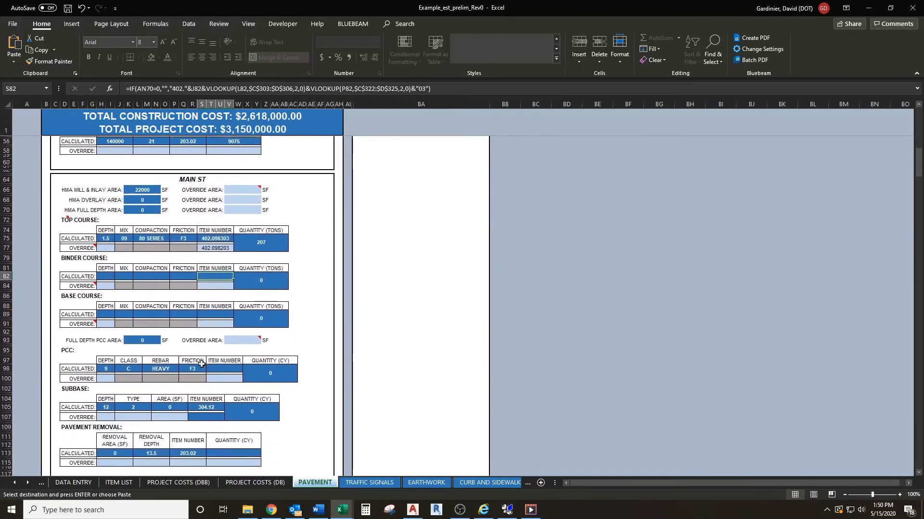
scroll(199, 361, down, 4)
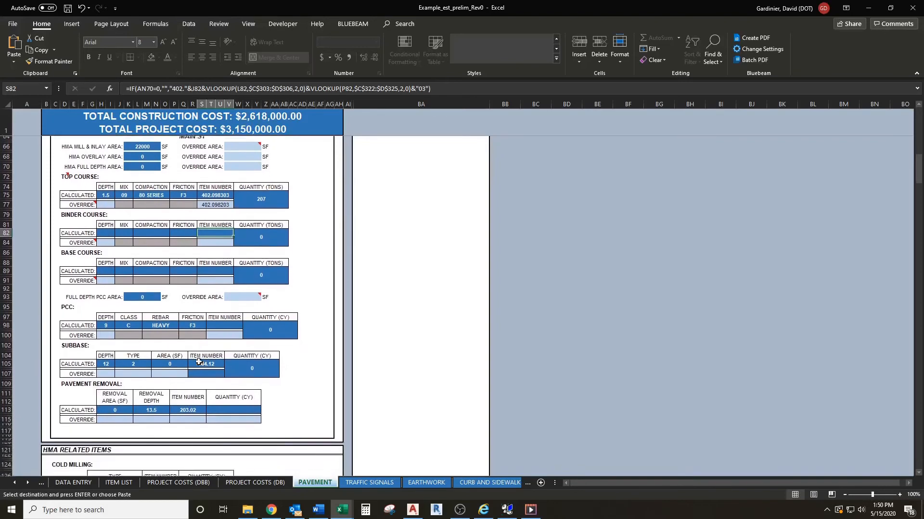
scroll(197, 362, down, 6)
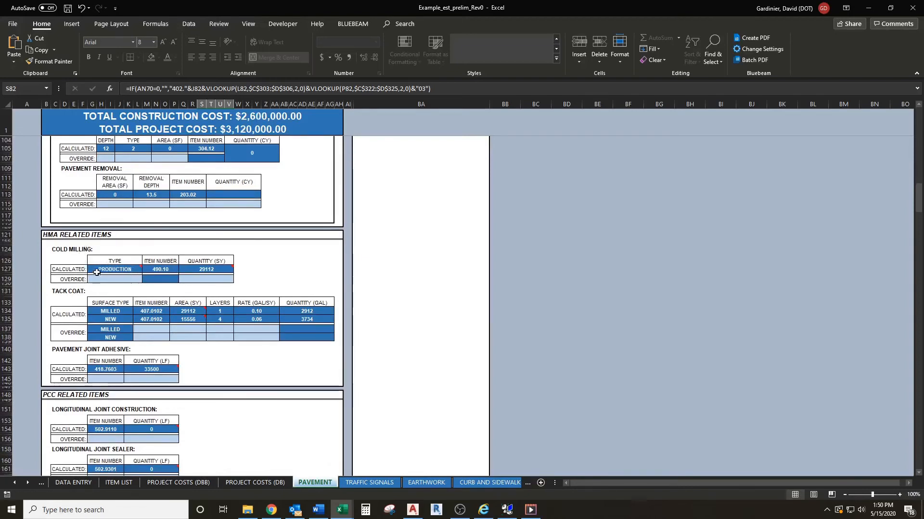
mouse_move(97, 272)
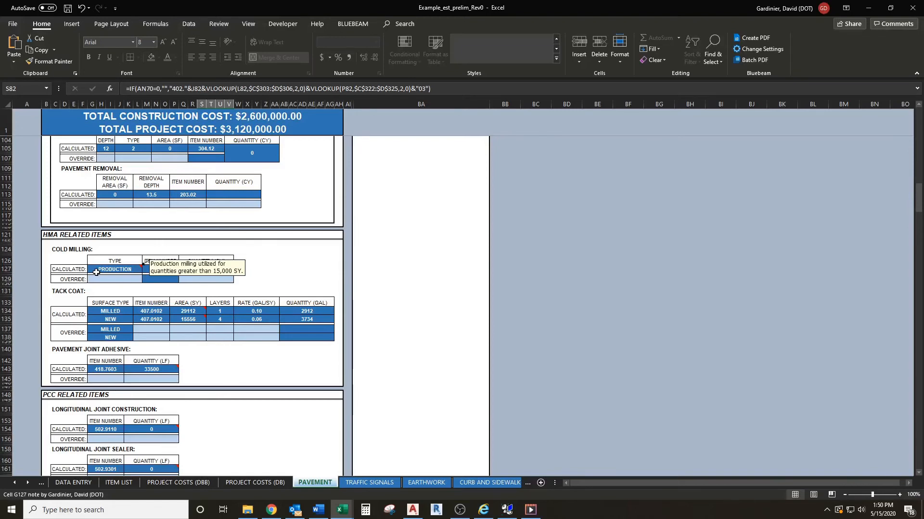
click(129, 282)
click(146, 279)
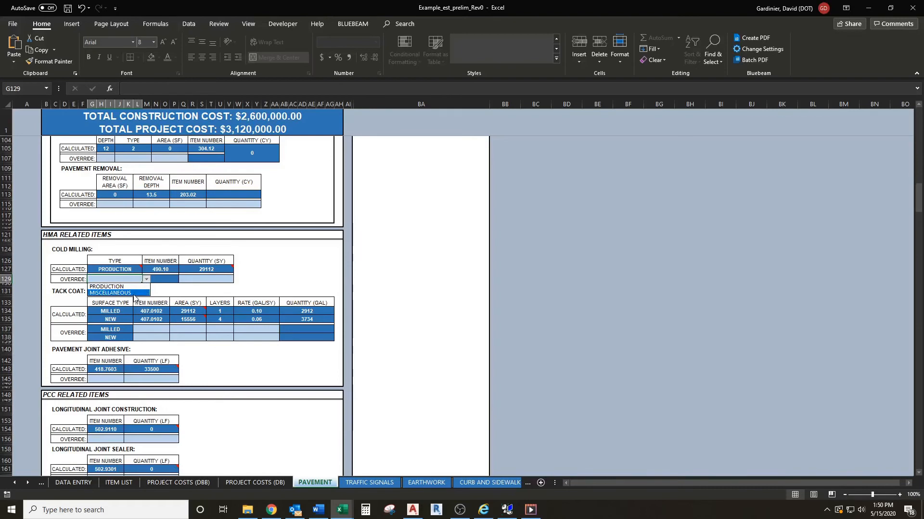
click(187, 293)
click(190, 290)
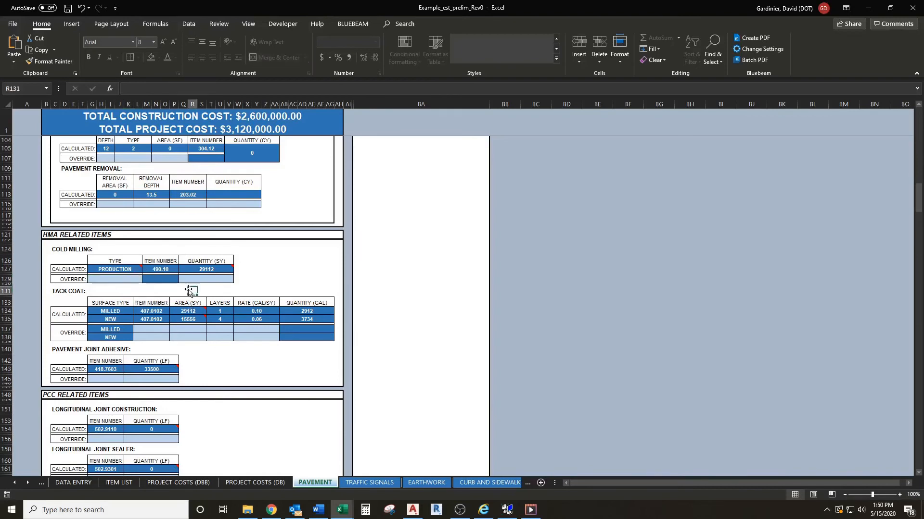
click(193, 278)
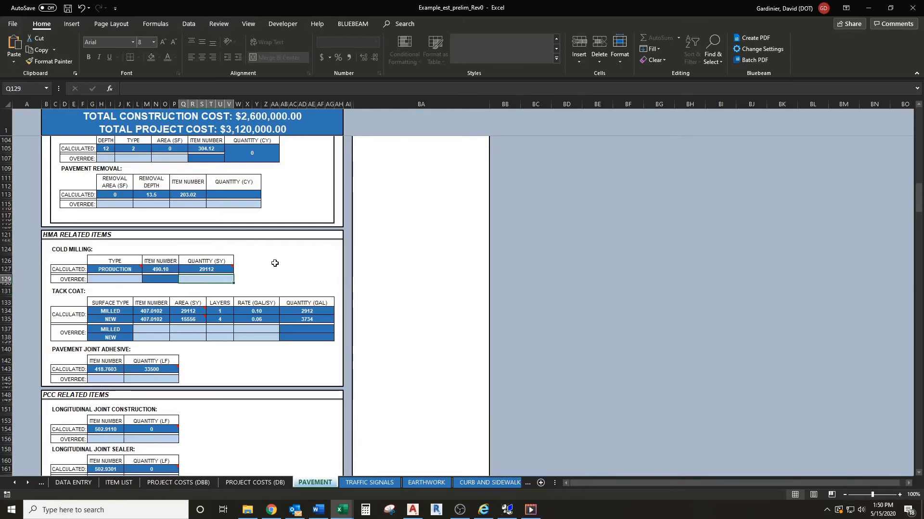
- Examine the calculated and override fields for tack coat and pavement joint adhesive
scroll(275, 264, down, 3)
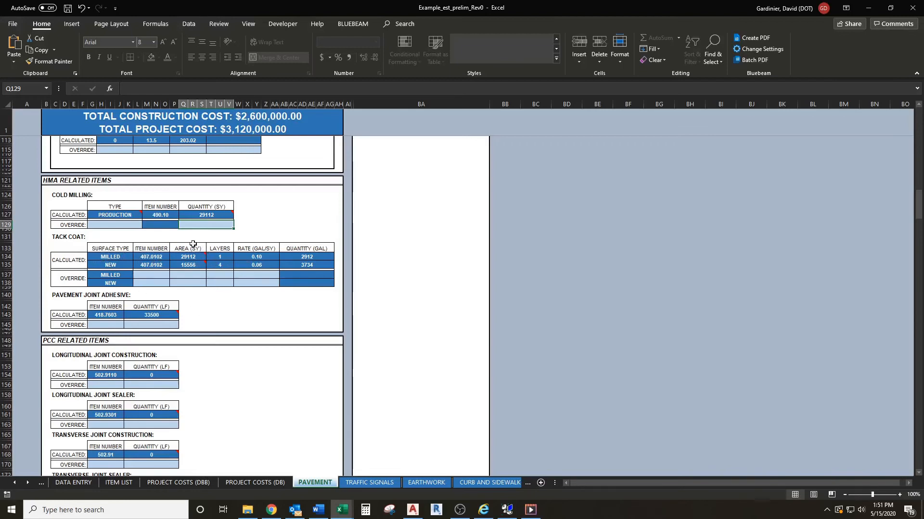
mouse_move(188, 257)
scroll(195, 284, down, 1)
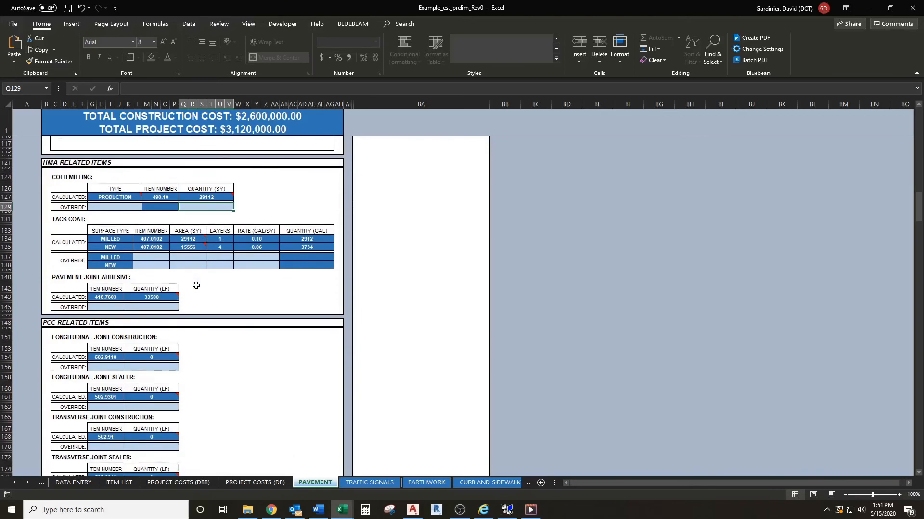
scroll(210, 287, down, 1)
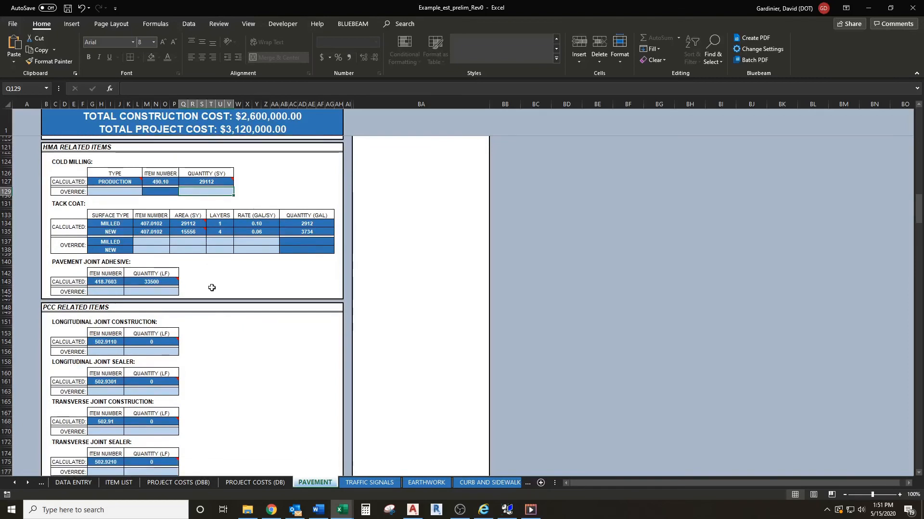
scroll(210, 287, down, 1)
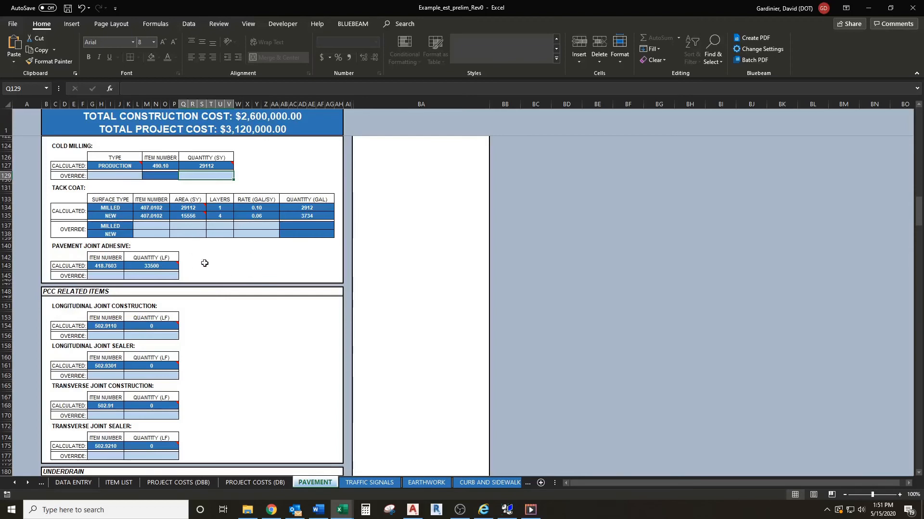
scroll(207, 260, down, 1)
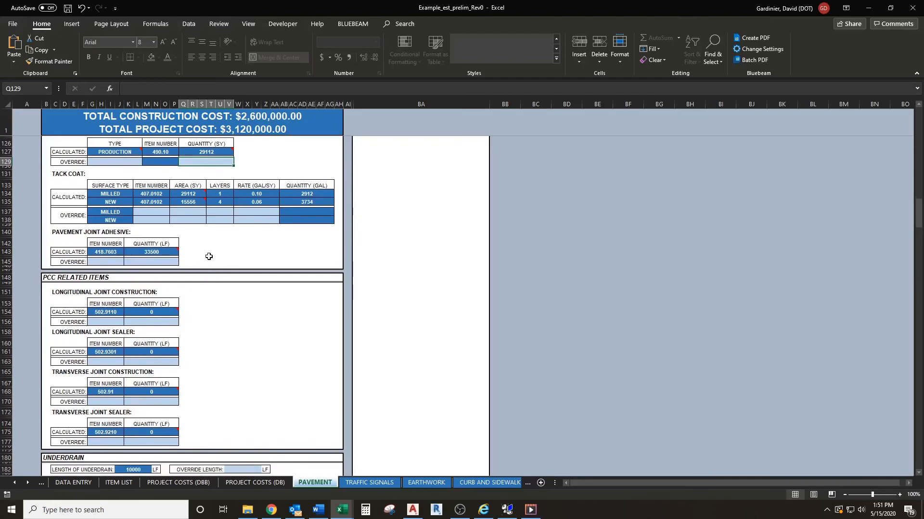
scroll(208, 255, down, 2)
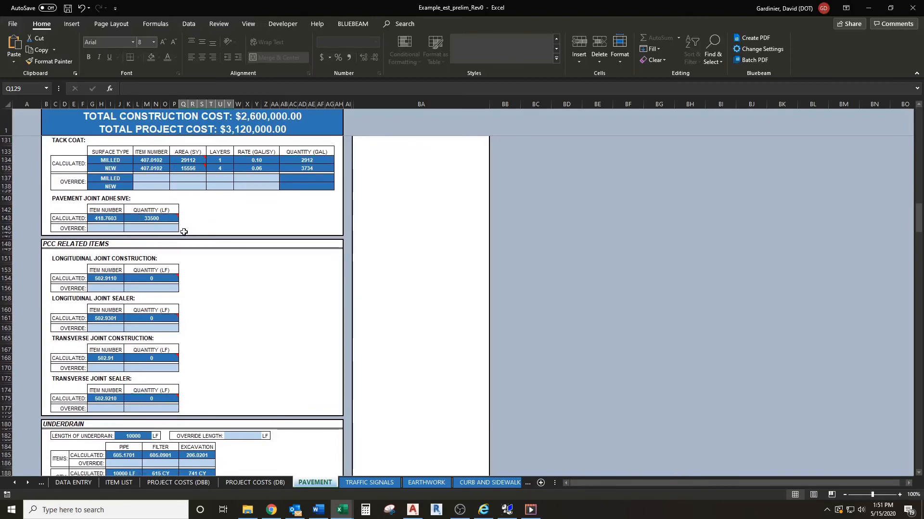
click(169, 228)
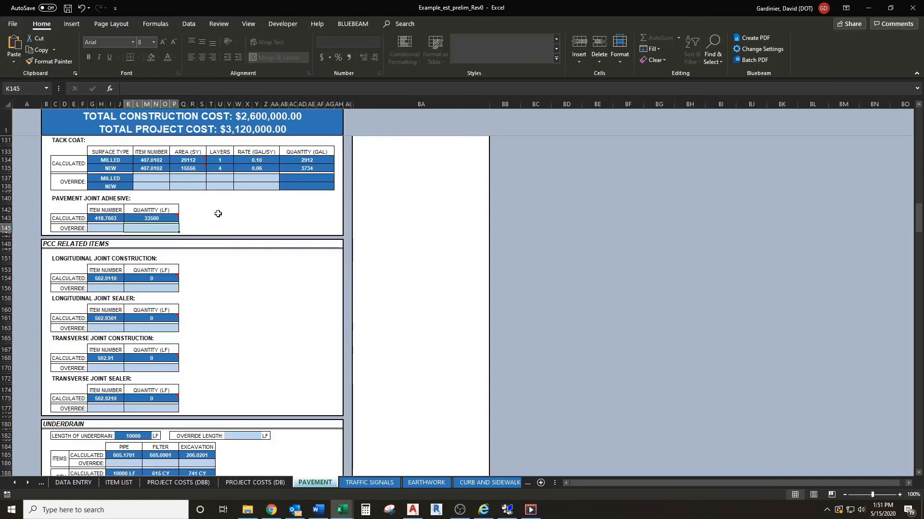
- Examine the PCC longitudinal and transverse joint items and the underdrain length, item and quantity fields
scroll(218, 212, down, 1)
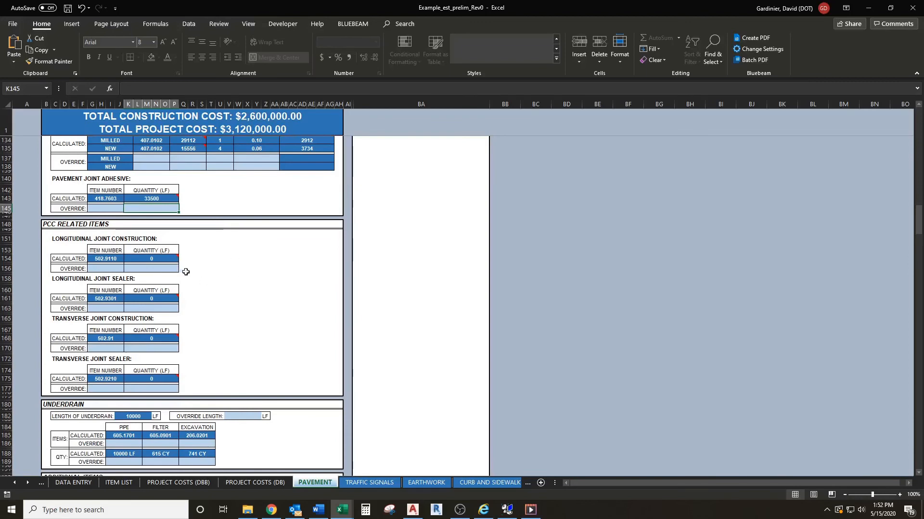
scroll(206, 270, down, 1)
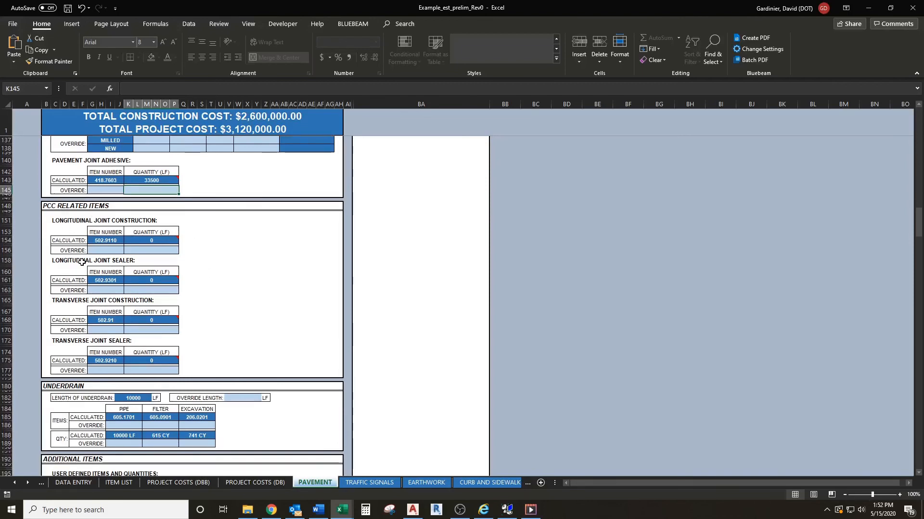
scroll(82, 261, down, 1)
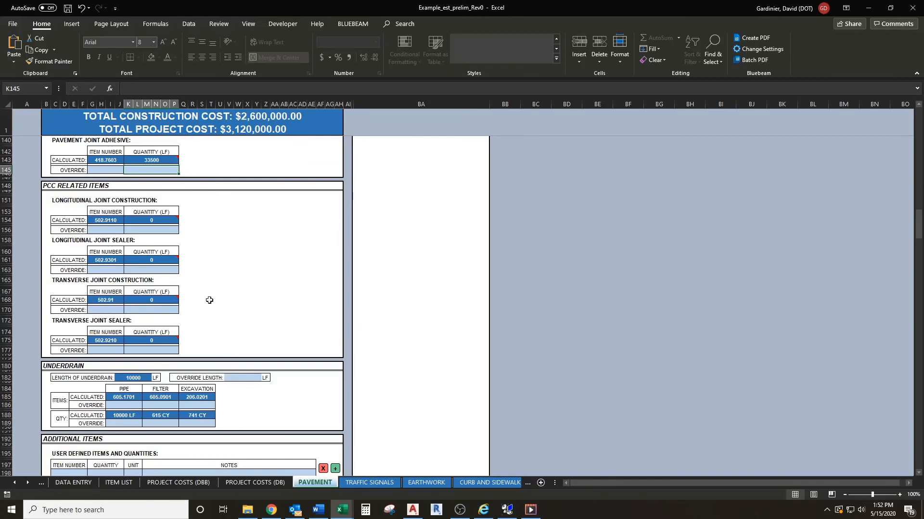
scroll(211, 295, down, 1)
scroll(214, 288, down, 1)
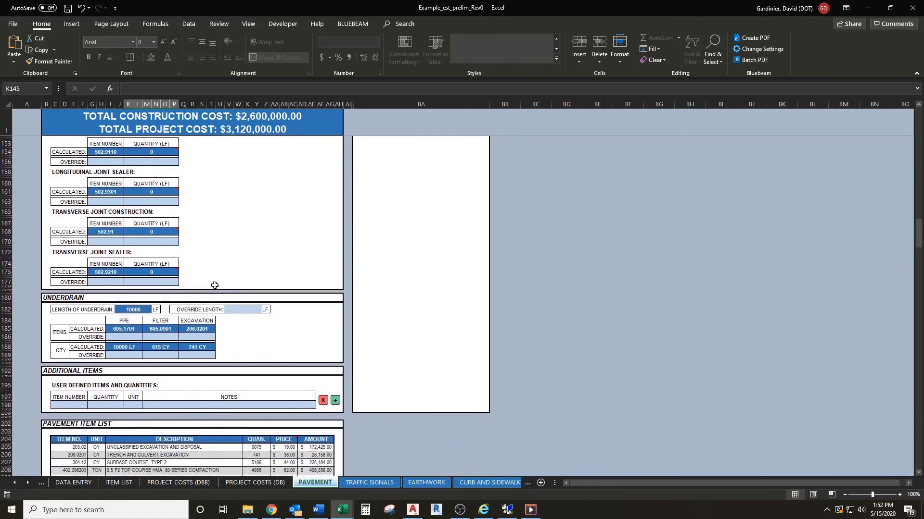
scroll(75, 313, down, 1)
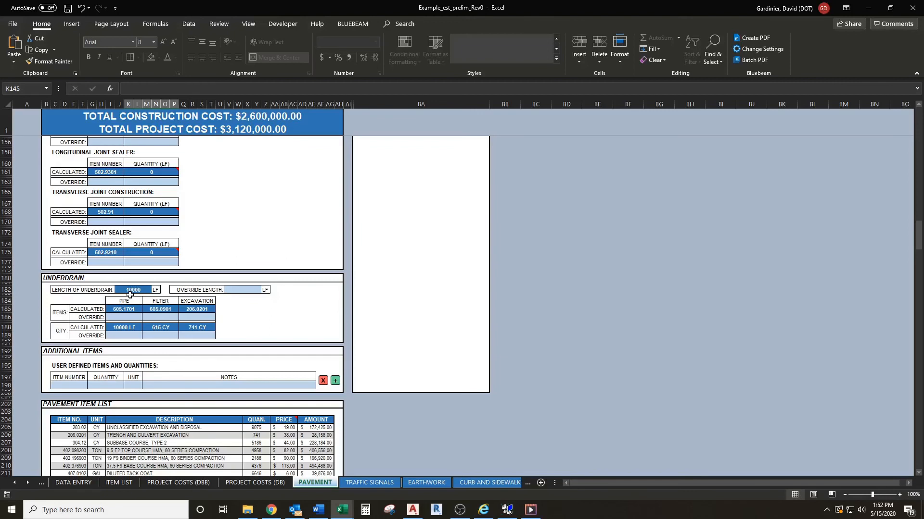
scroll(130, 295, down, 1)
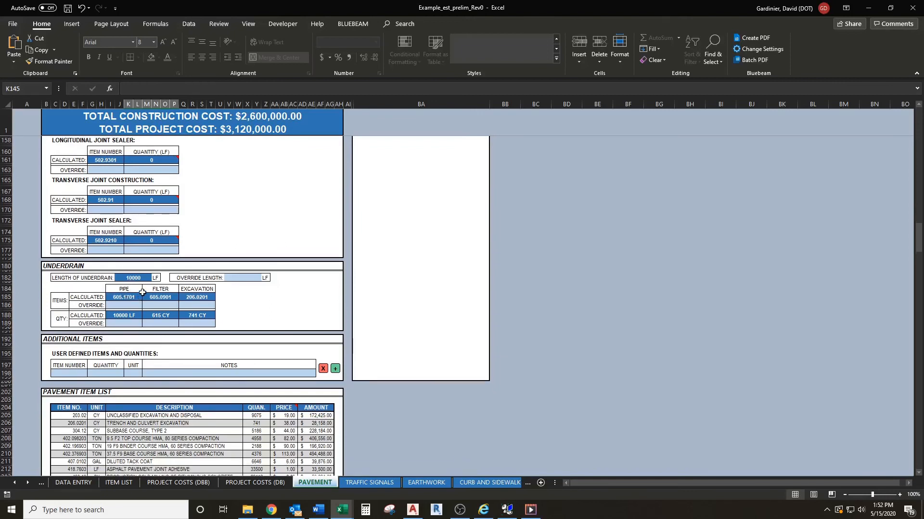
scroll(142, 292, down, 1)
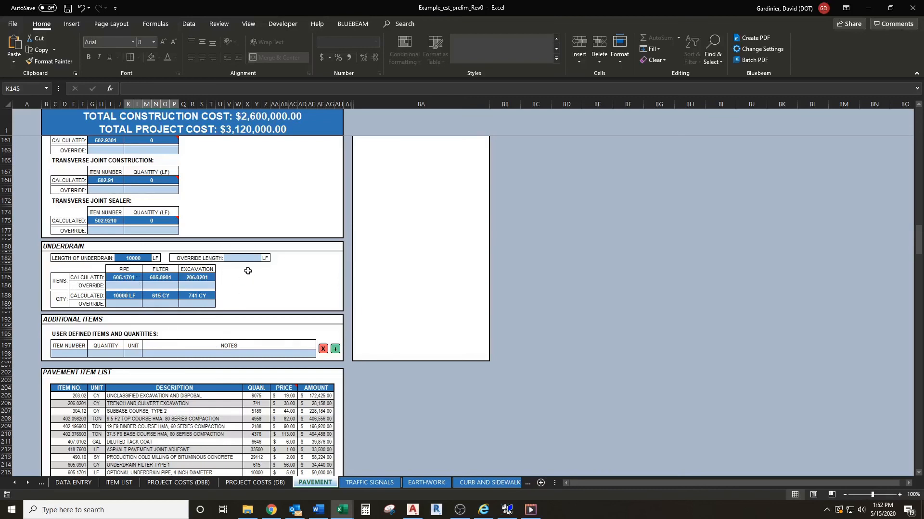
- Check the user-defined additional item fields and review the pavement item list down to the pavement total
scroll(248, 270, down, 4)
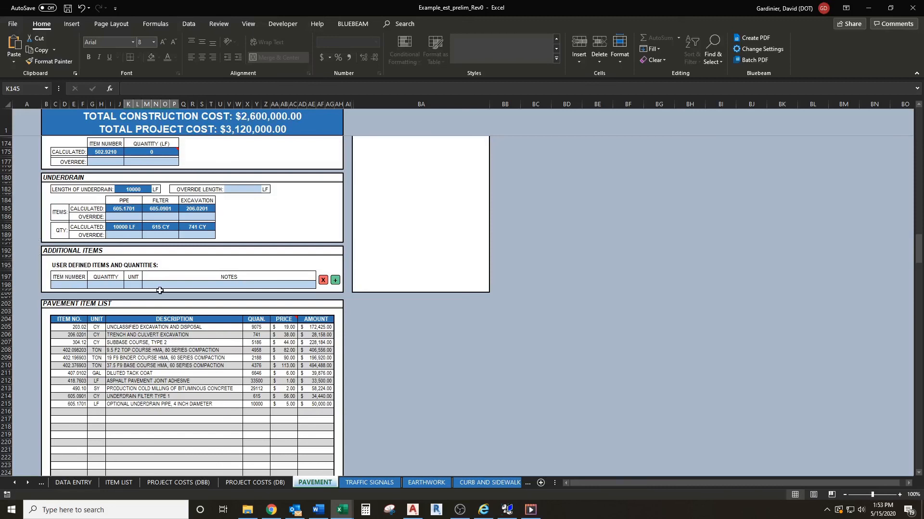
click(81, 285)
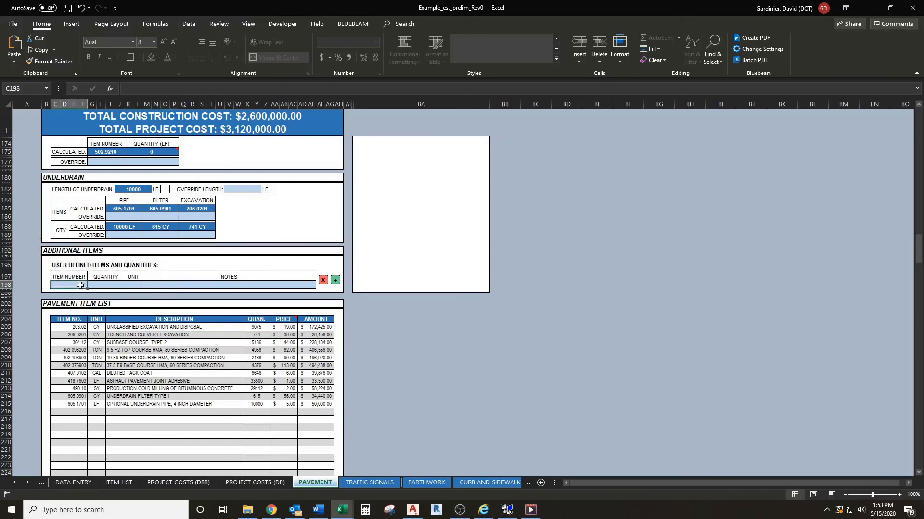
click(111, 285)
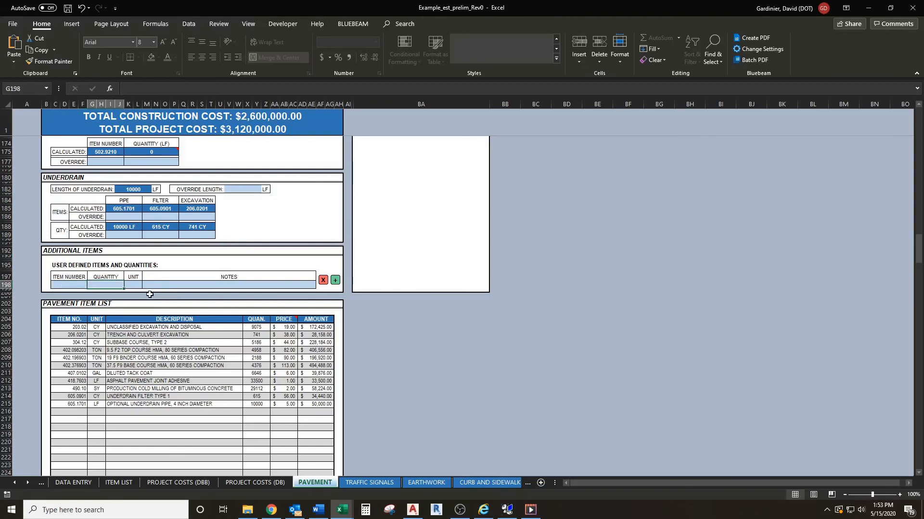
scroll(176, 341, down, 1)
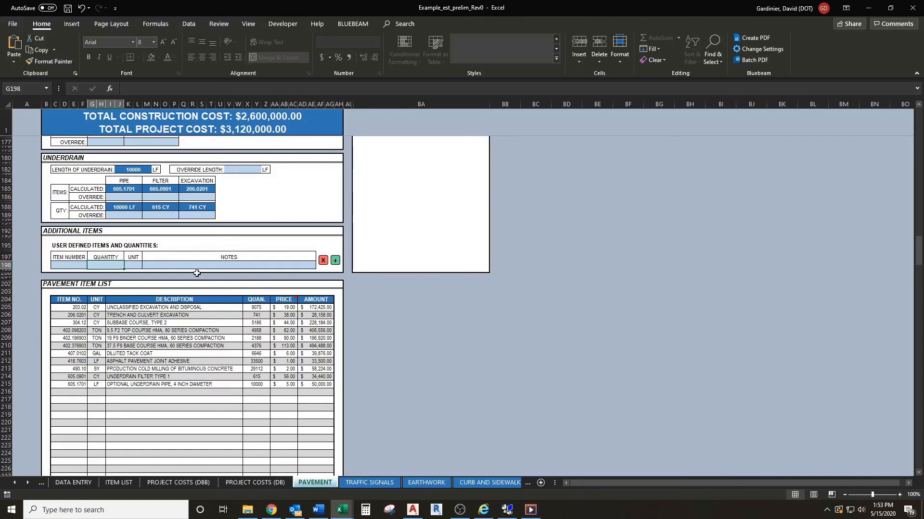
scroll(196, 274, down, 5)
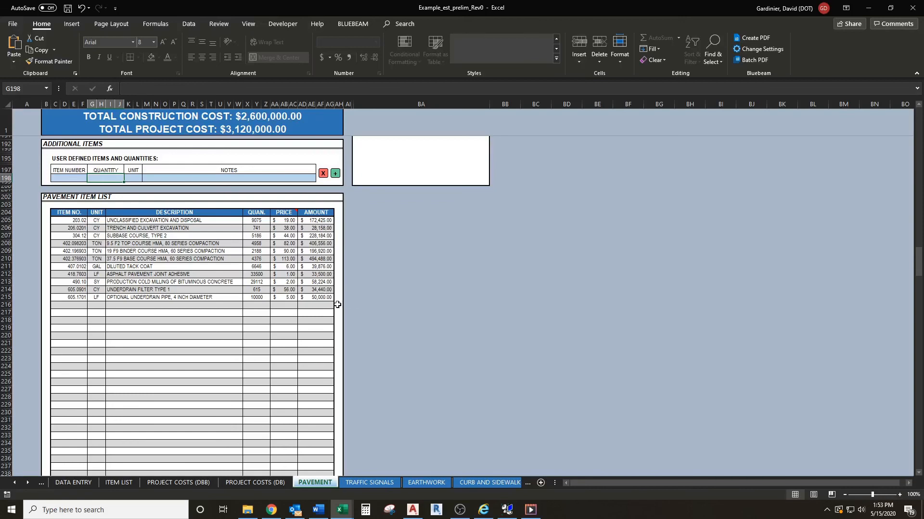
scroll(338, 305, down, 10)
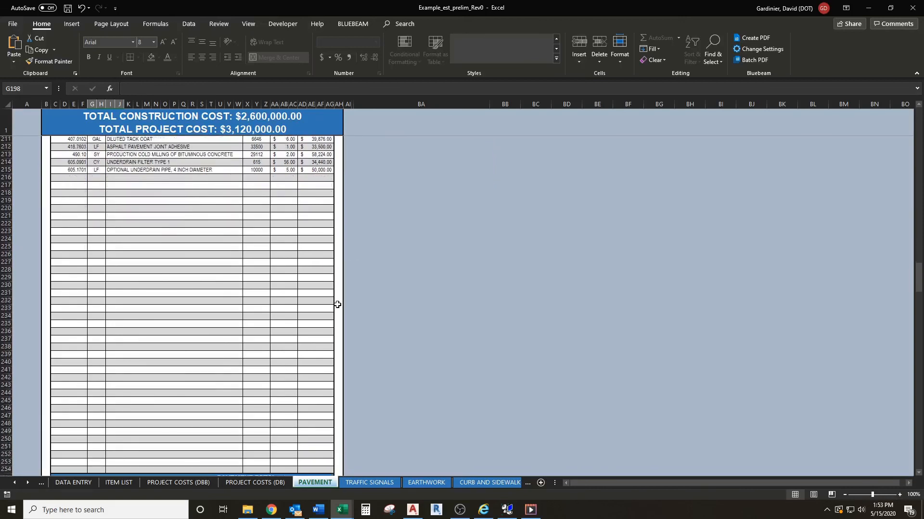
click(312, 402)
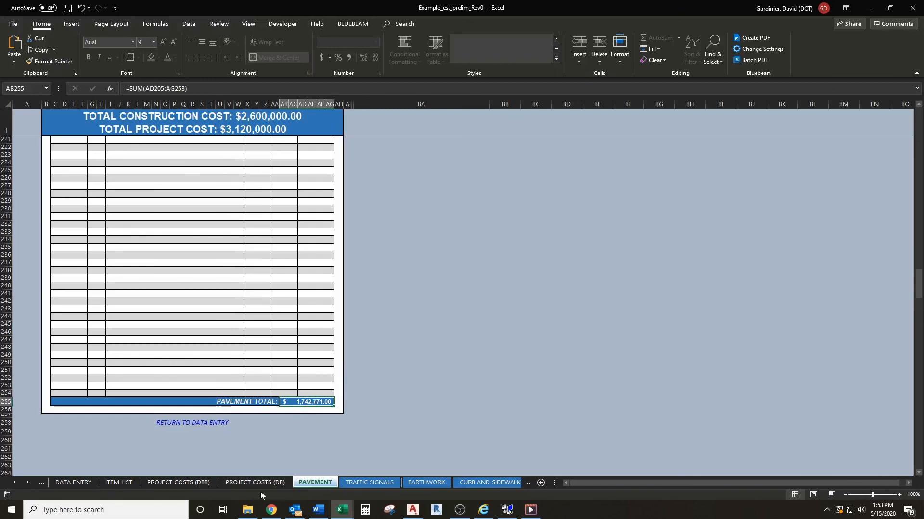
- Return to the DATA ENTRY sheet and check the pavement itemized subtotal and pavement total
click(60, 483)
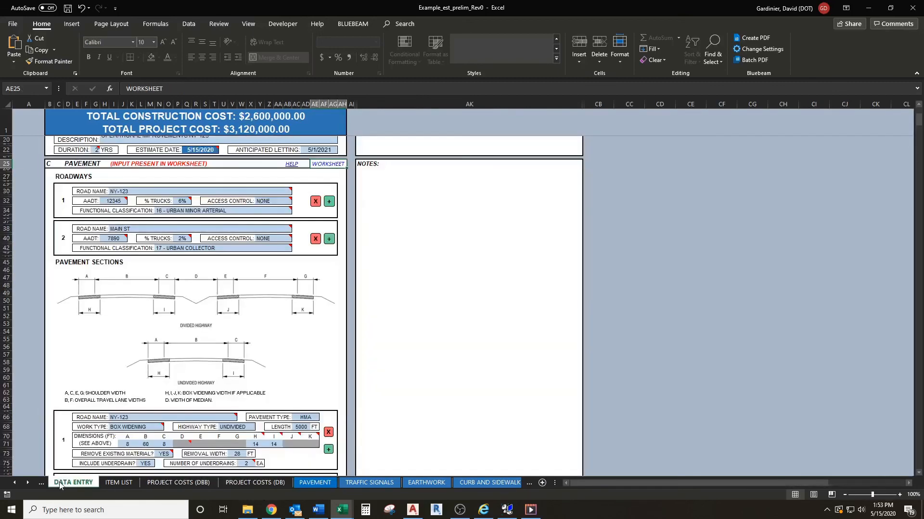
scroll(264, 343, down, 4)
scroll(264, 342, down, 6)
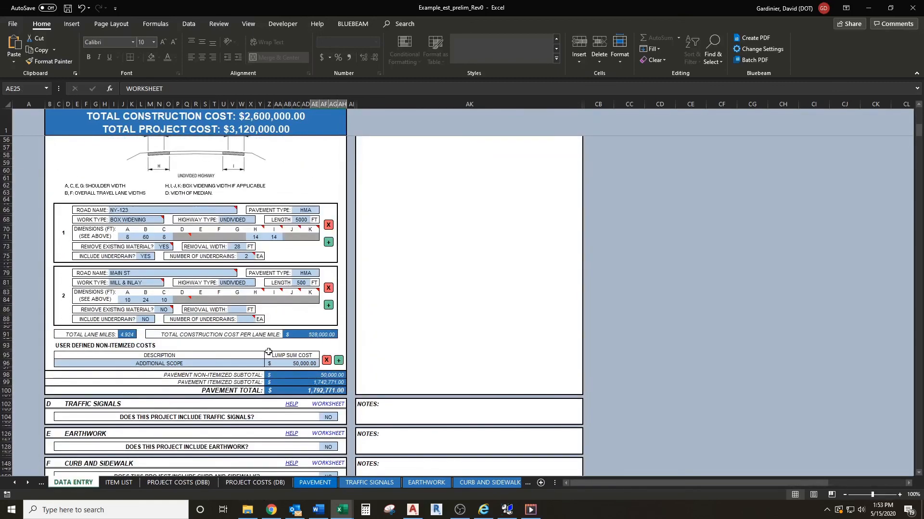
click(297, 385)
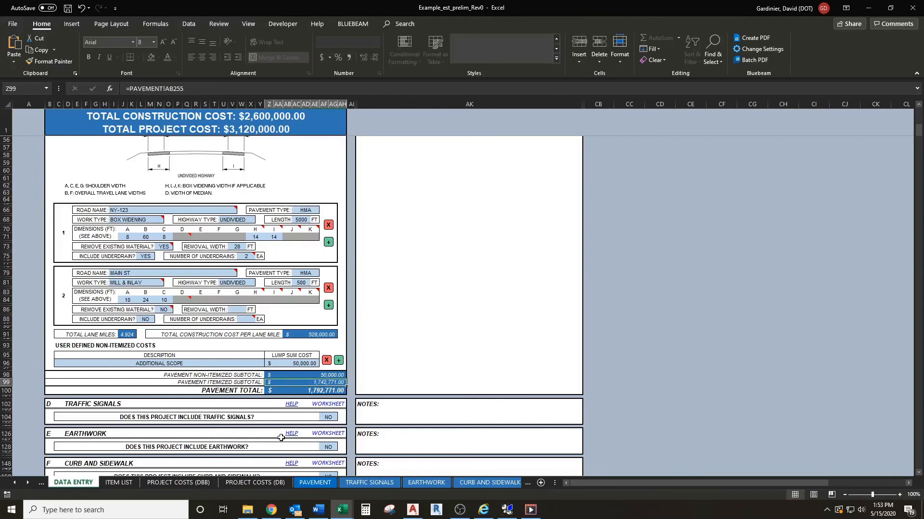
click(298, 392)
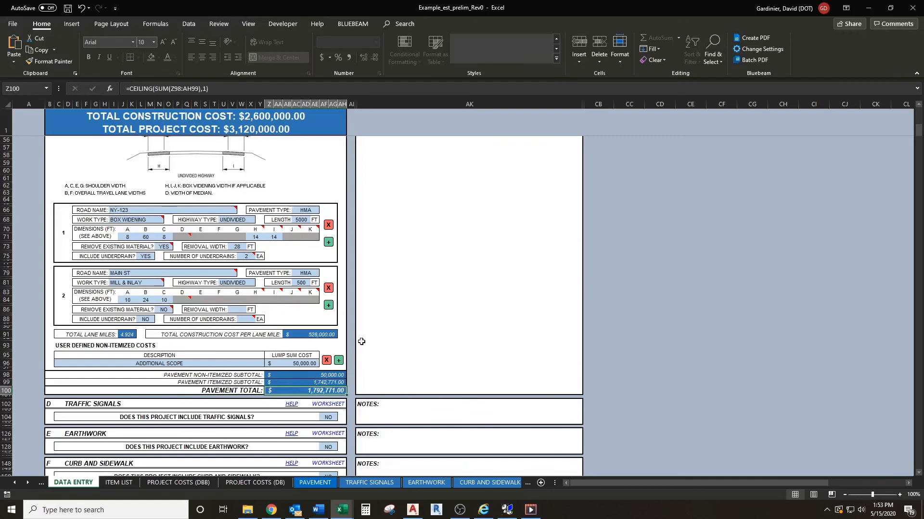